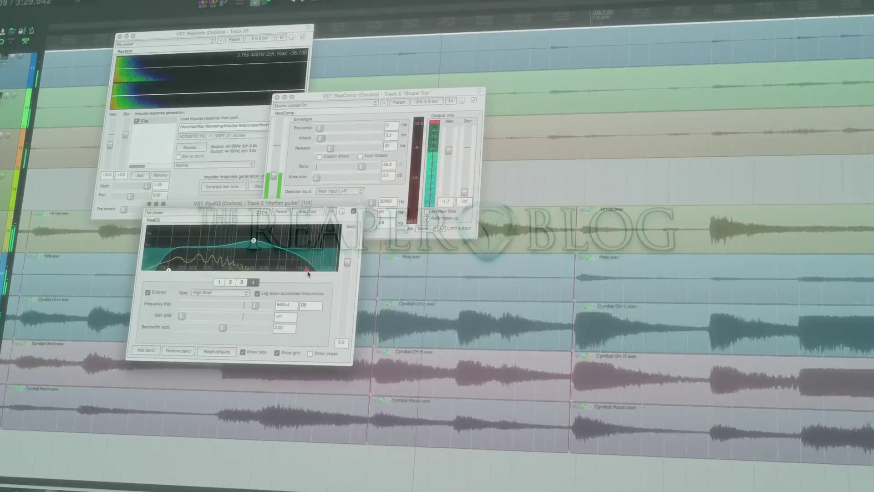
# Raise the ReaEQ high-shelf band frequency to about 16 kHz
pyautogui.moveTo(308, 273); pyautogui.dragTo(326, 273)
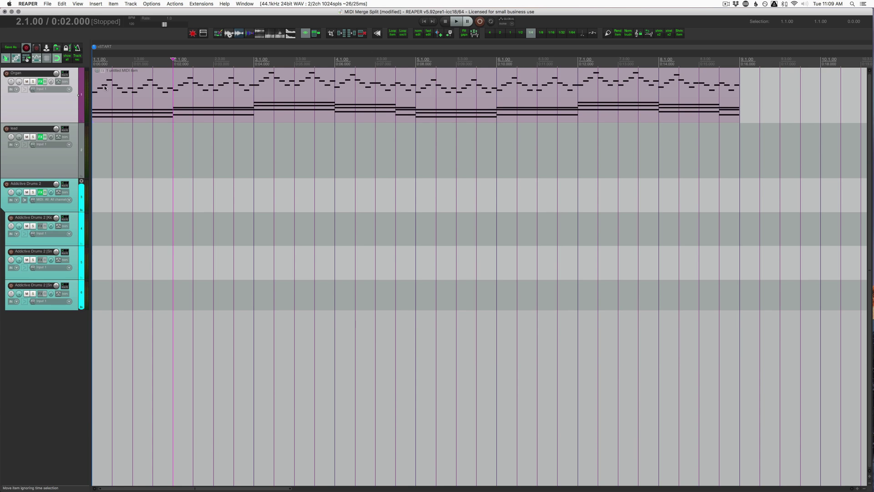
pyautogui.click(118, 94)
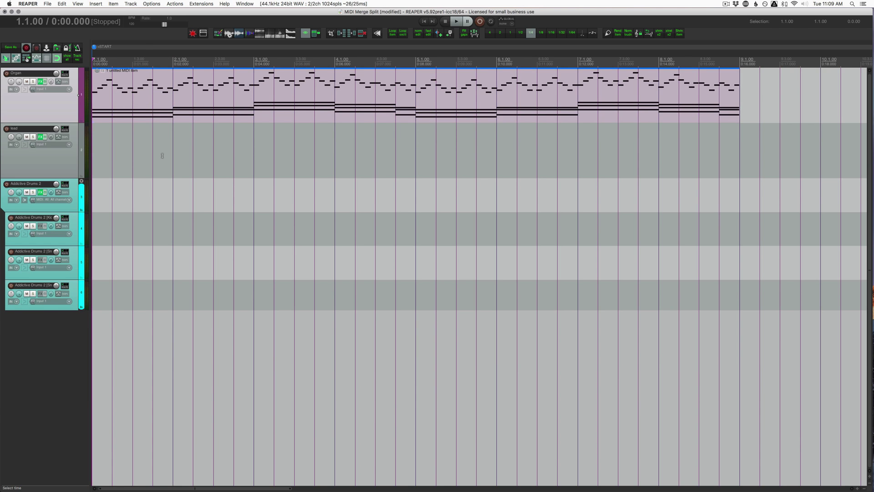
pyautogui.press('space')
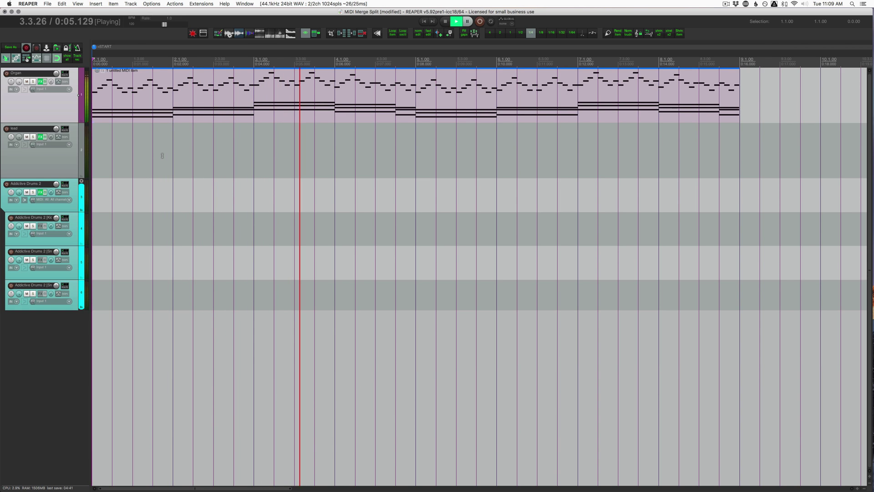
pyautogui.press('space')
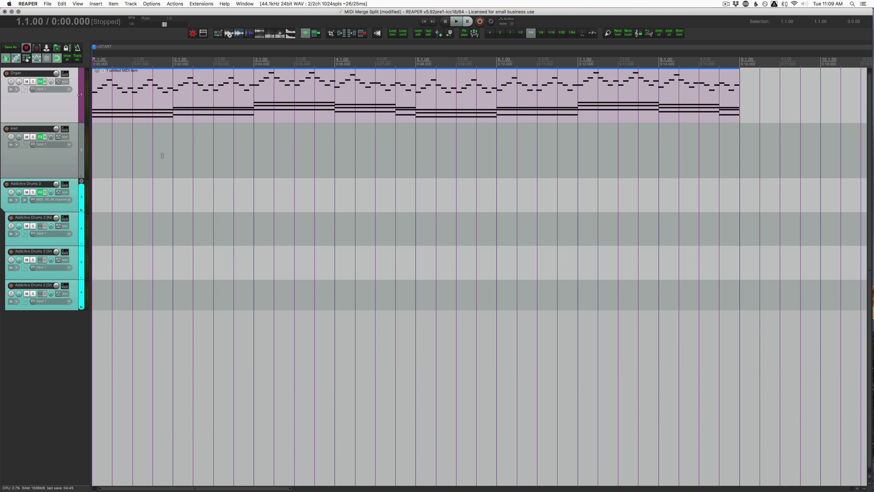
pyautogui.doubleClick(154, 115)
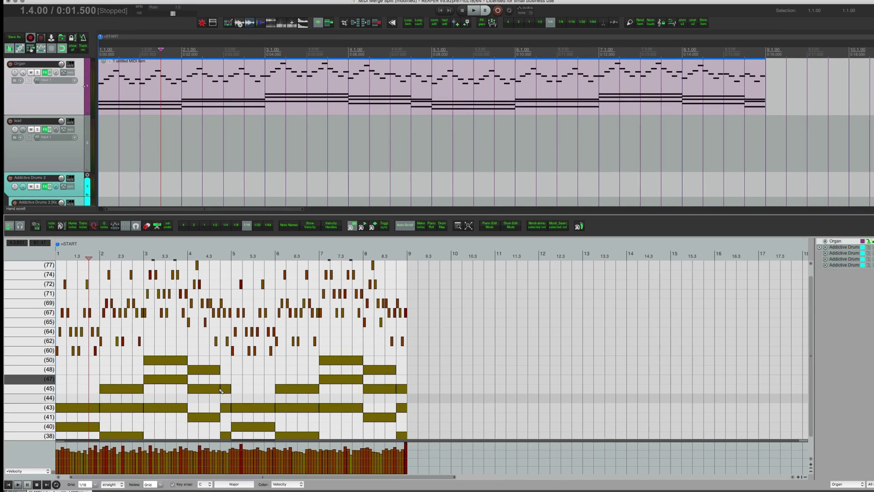
pyautogui.hotkey('alt', '1')
pyautogui.scroll(3, 100, 401)
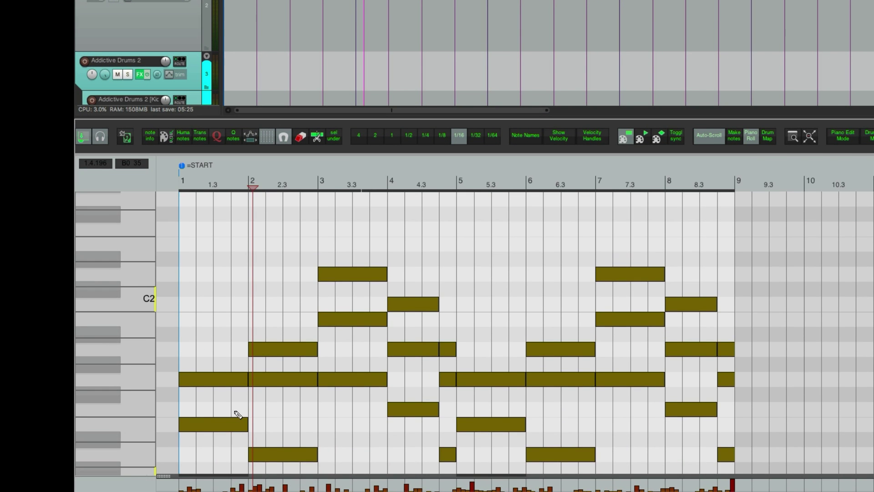
pyautogui.scroll(3, 238, 414)
pyautogui.scroll(-6, 238, 415)
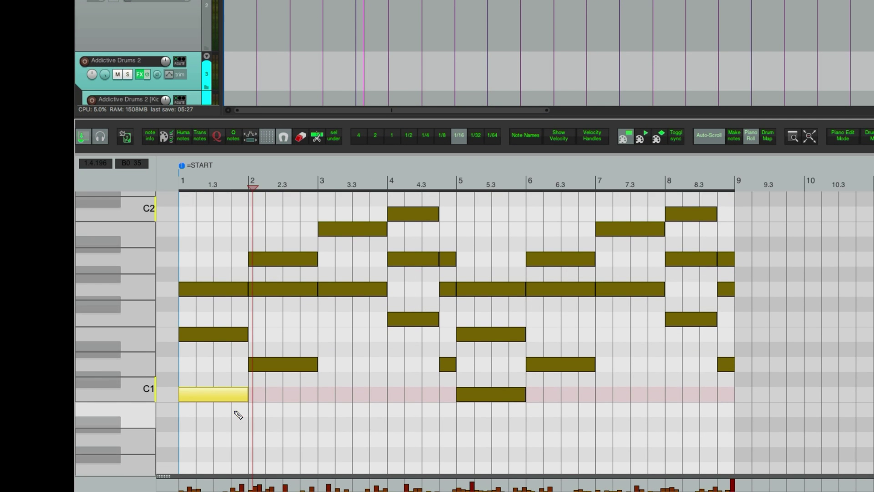
pyautogui.click(151, 137)
pyautogui.moveTo(234, 141); pyautogui.dragTo(274, 0)
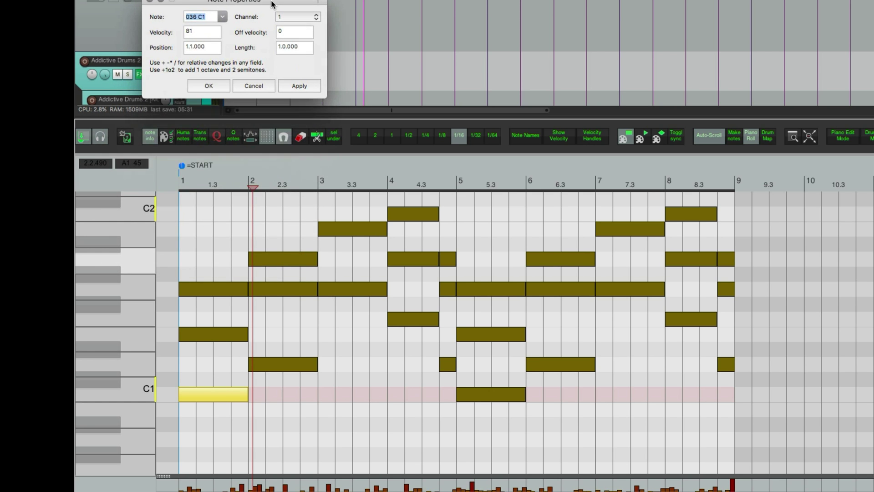
pyautogui.scroll(4, 302, 359)
pyautogui.scroll(6, 305, 359)
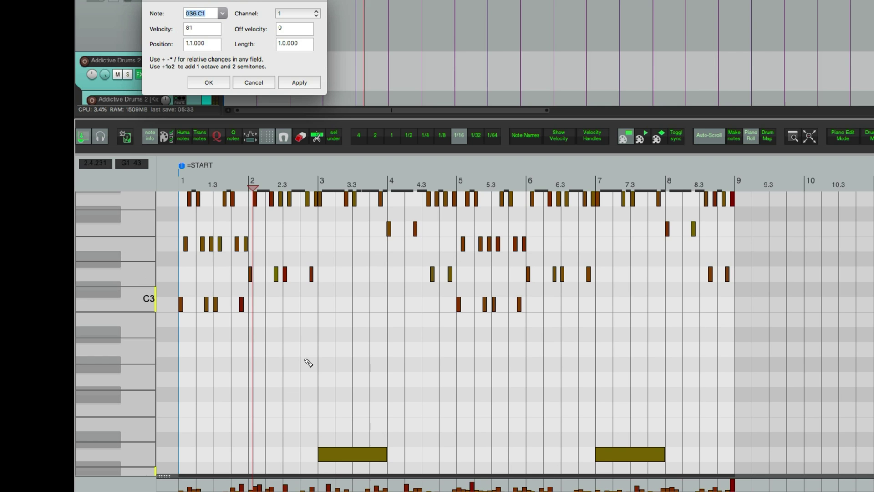
pyautogui.click(284, 274)
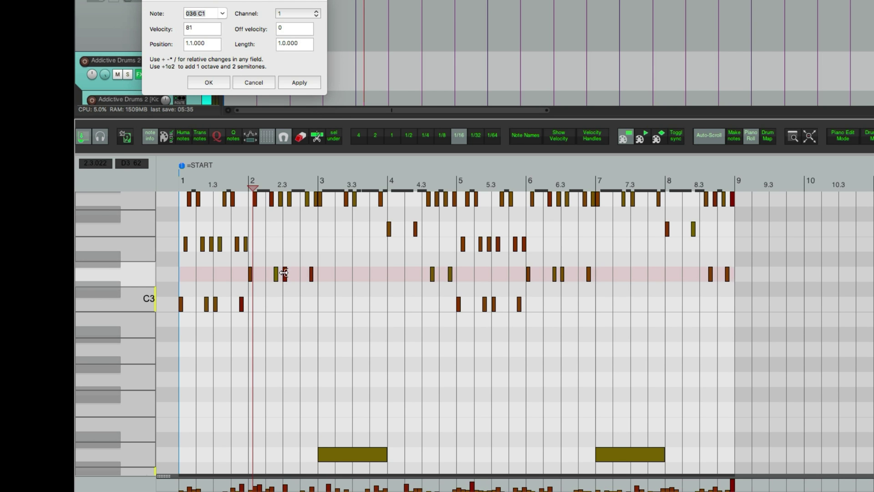
pyautogui.moveTo(262, 249); pyautogui.dragTo(427, 304)
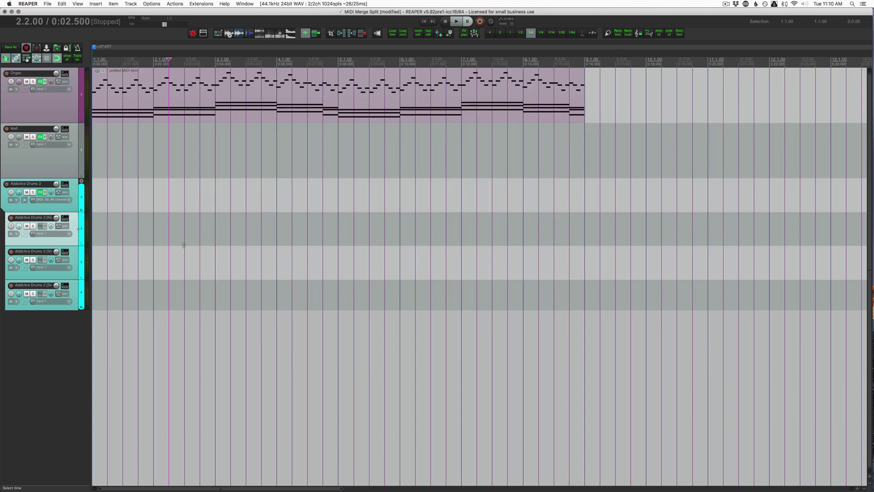
# Select the Organ MIDI item and pick the 'Explode multichannel audio or MIDI' action
pyautogui.scroll(-1, 184, 245)
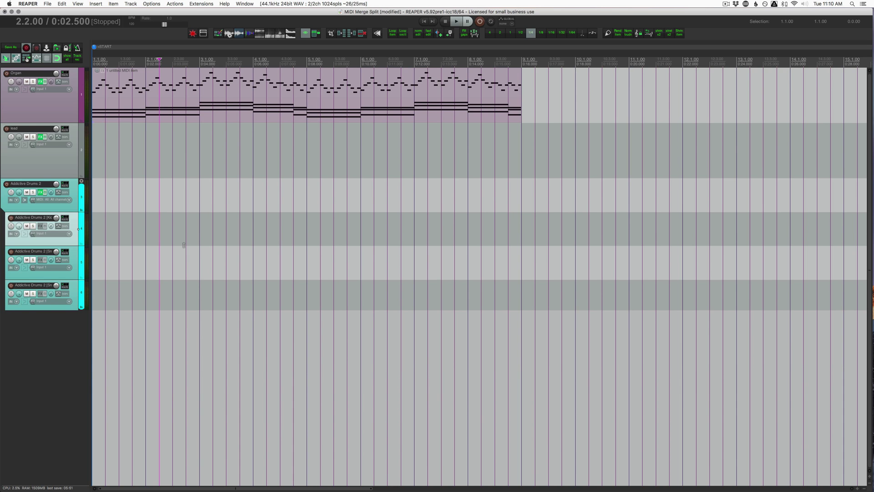
pyautogui.click(160, 184)
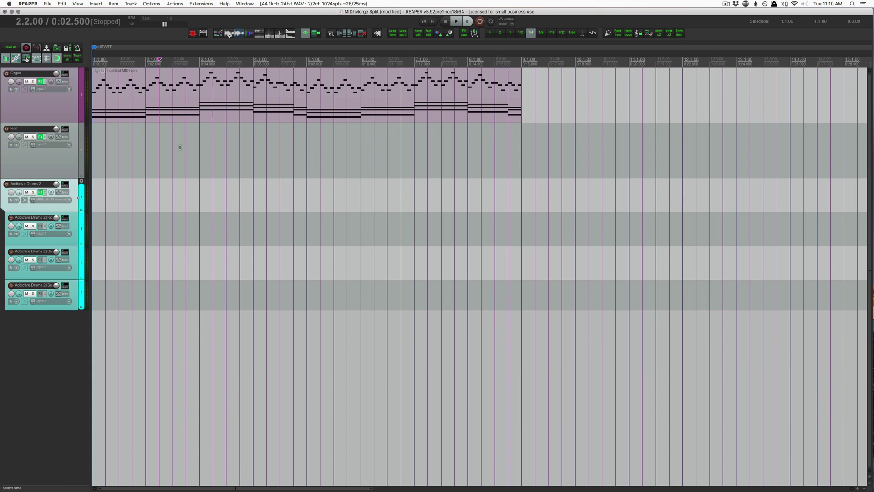
pyautogui.click(185, 109)
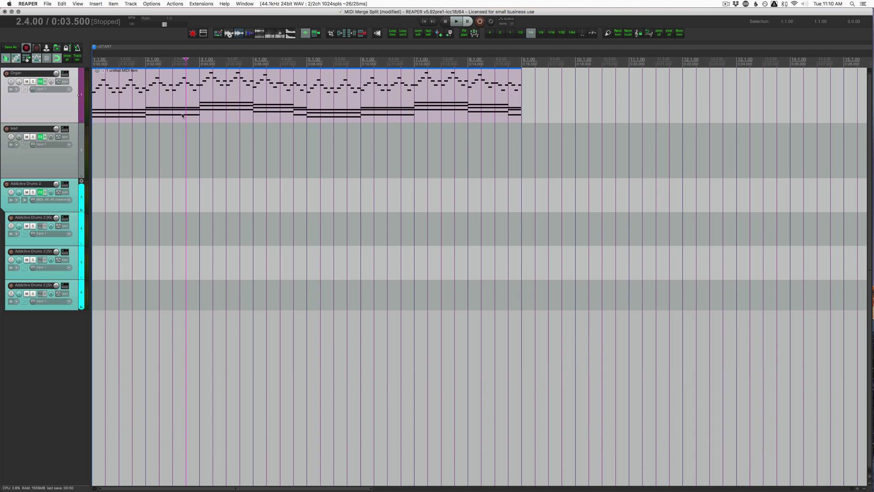
pyautogui.hotkey('shift', '/')
pyautogui.click(231, 184)
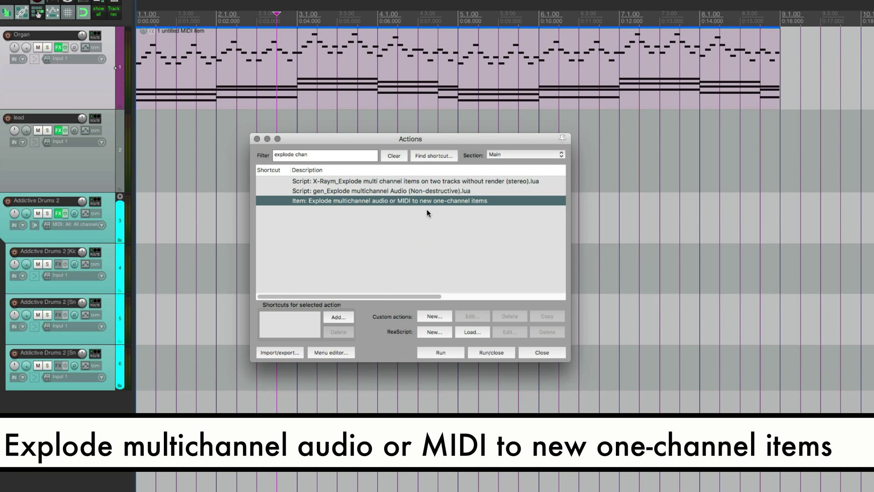
# Explode the Organ item into new Organ [chan 1] chord and Organ [chan 3] drum-hit tracks
pyautogui.moveTo(406, 135); pyautogui.dragTo(345, 357)
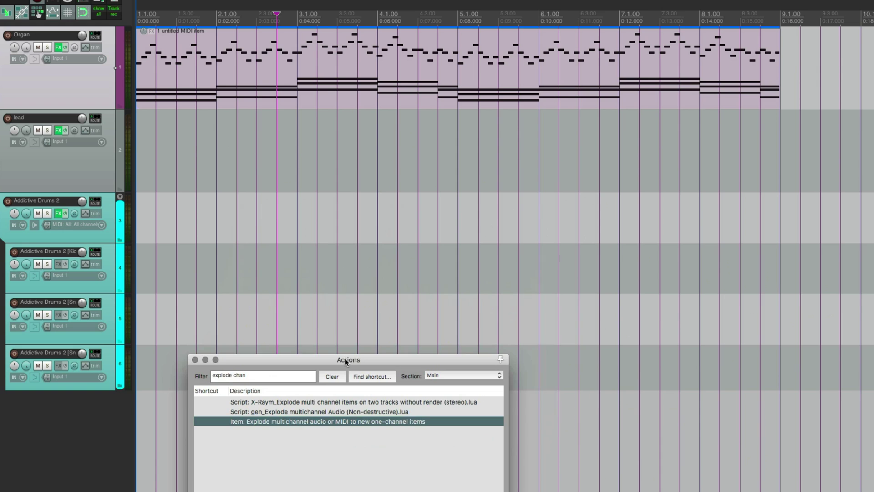
pyautogui.press('Return')
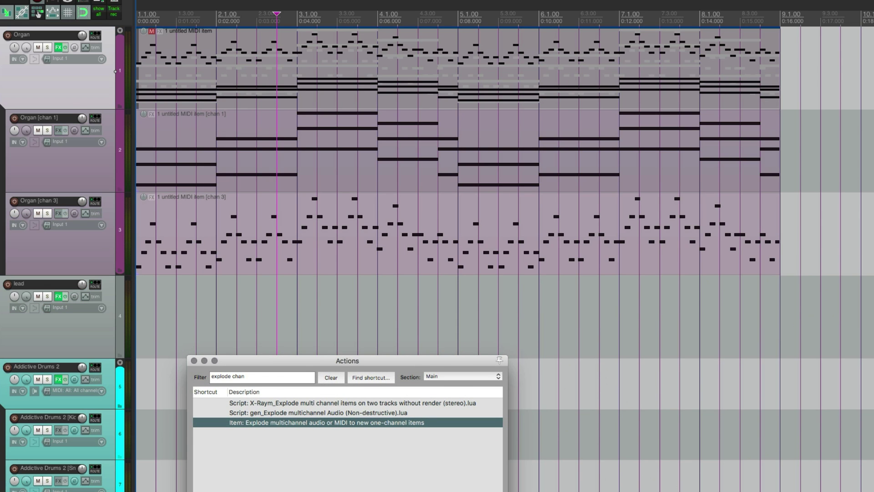
pyautogui.click(319, 301)
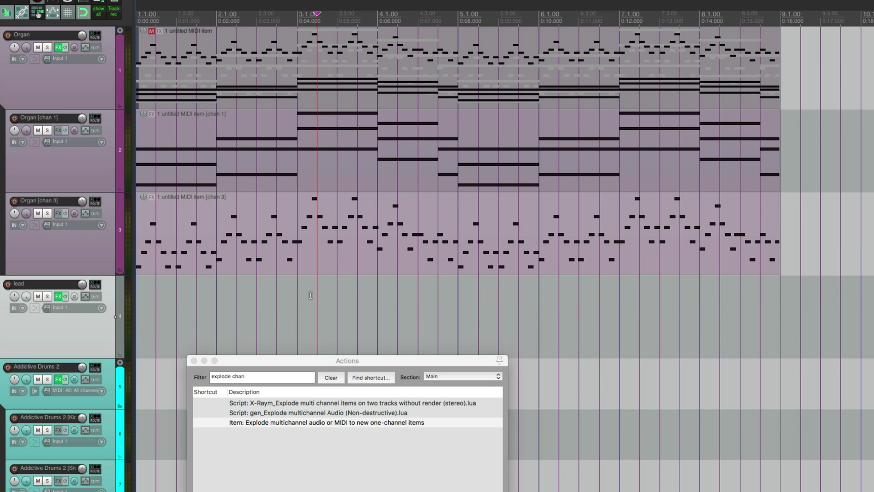
pyautogui.click(52, 86)
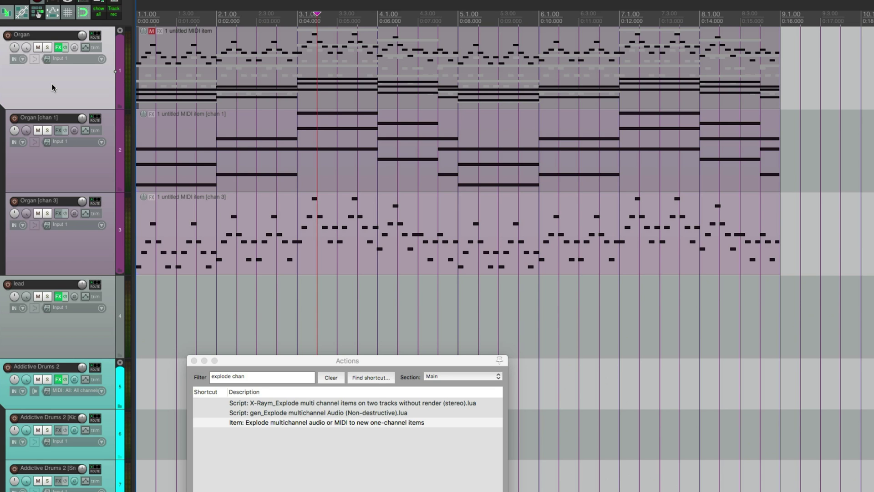
pyautogui.click(57, 48)
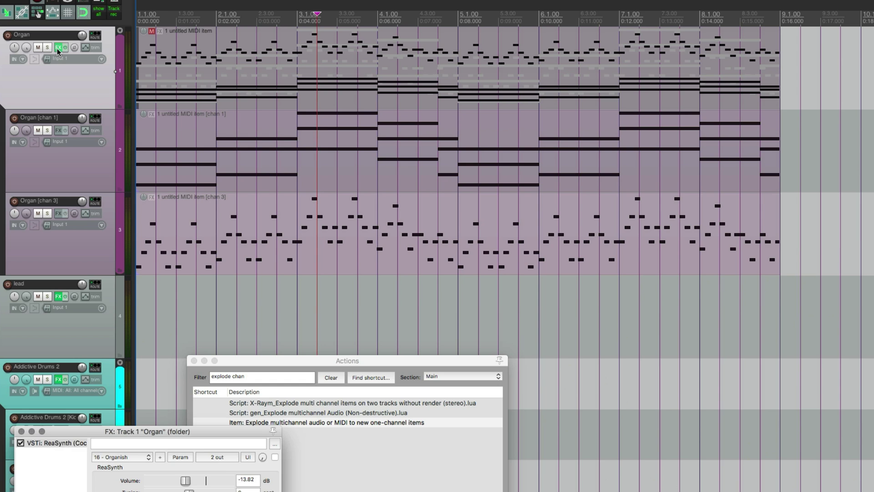
pyautogui.click(58, 48)
pyautogui.click(207, 63)
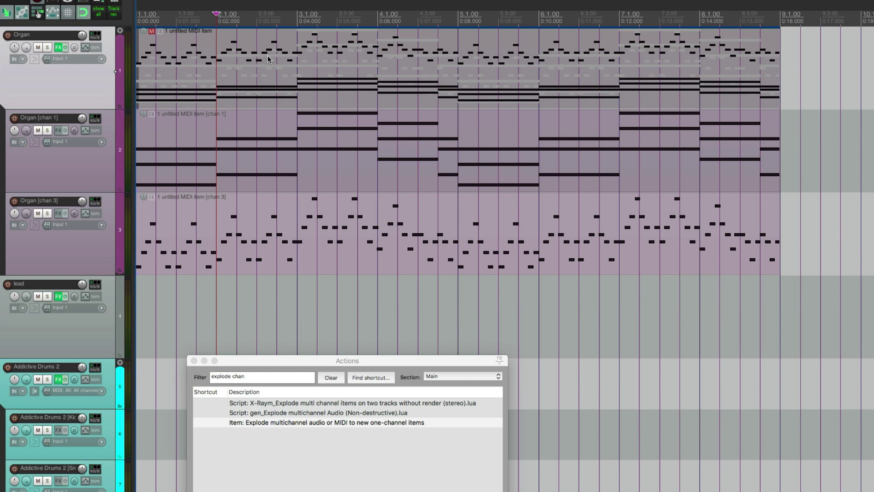
pyautogui.moveTo(415, 56); pyautogui.dragTo(203, 209)
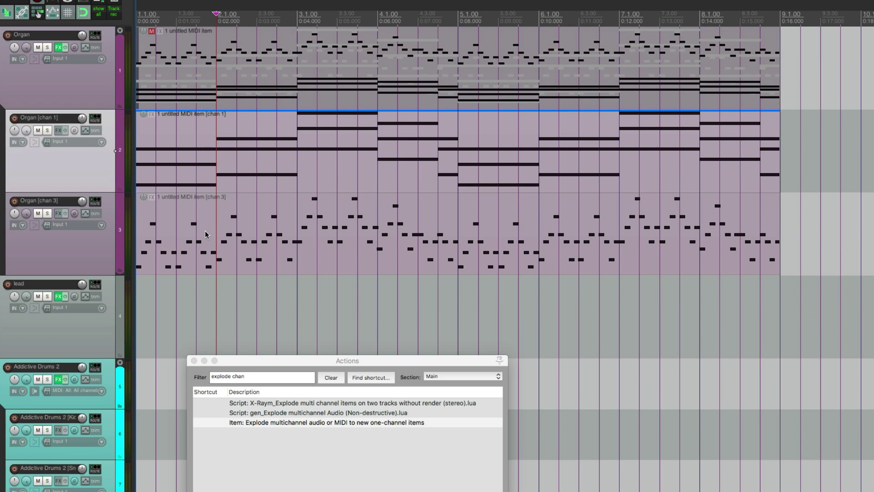
pyautogui.click(278, 260)
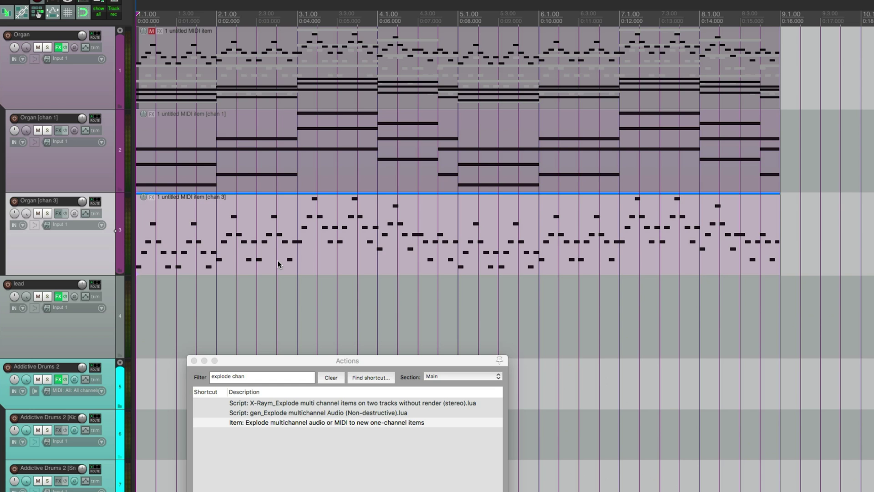
pyautogui.press('space')
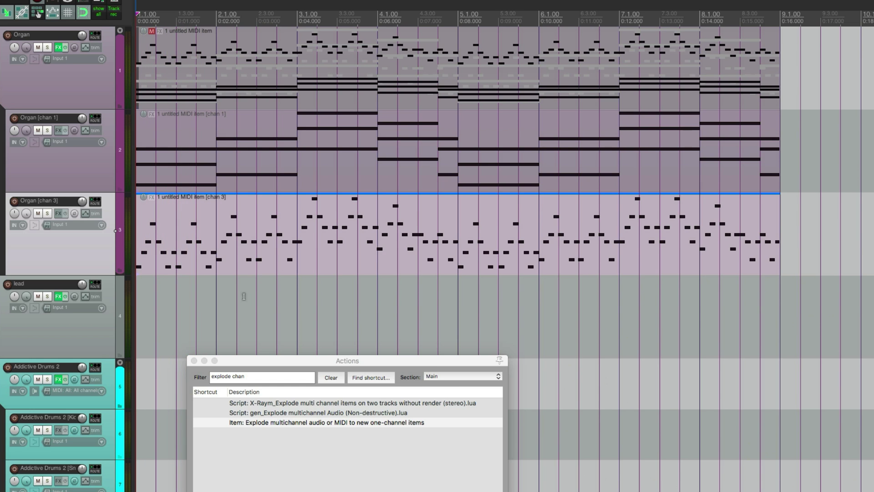
# Move the chan 3 drum-hit item onto the lead track and play the project
pyautogui.moveTo(208, 261); pyautogui.dragTo(194, 310)
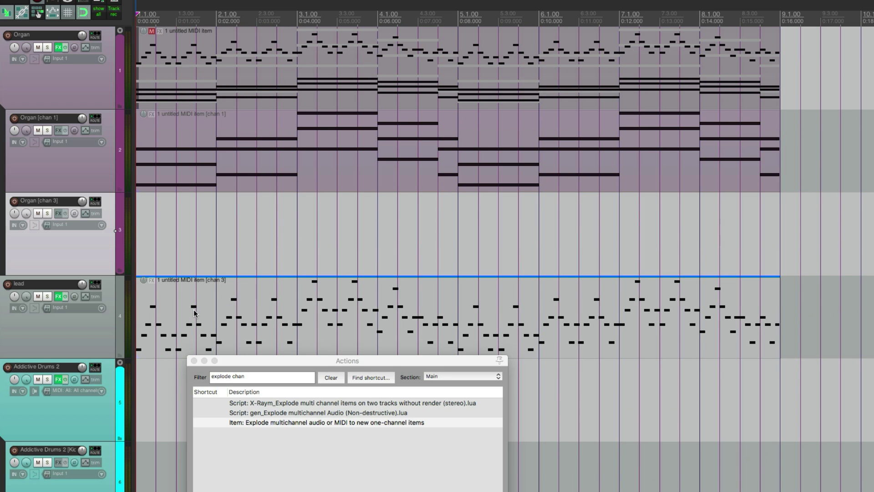
pyautogui.click(58, 295)
pyautogui.click(58, 296)
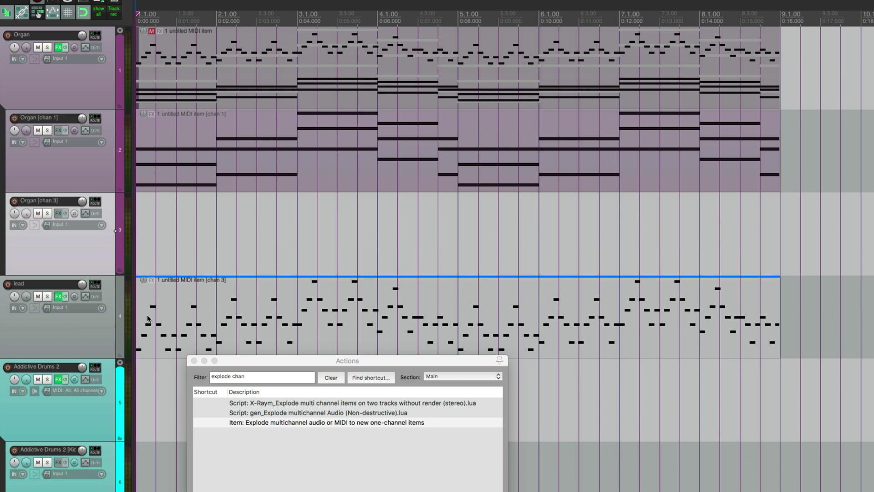
pyautogui.press('space')
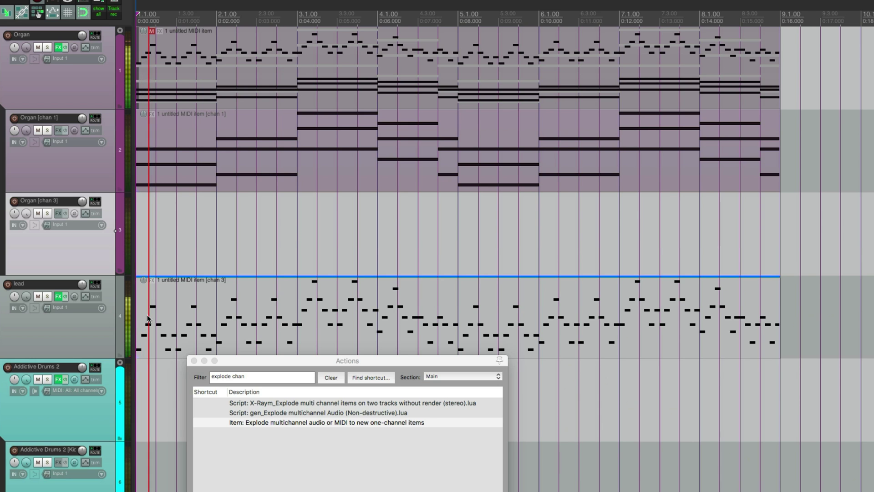
# Add ReaSynth as the lead track's instrument and audition it
pyautogui.rightClick(56, 296)
pyautogui.click(80, 307)
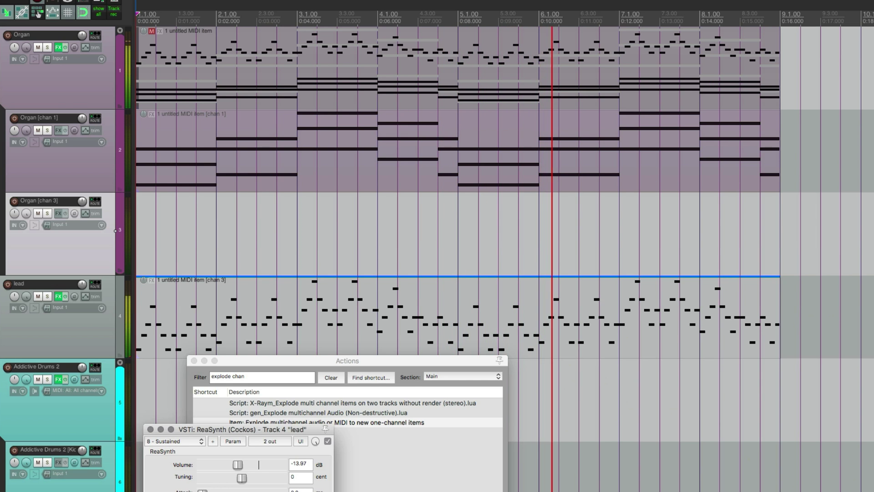
pyautogui.click(152, 429)
pyautogui.press('space')
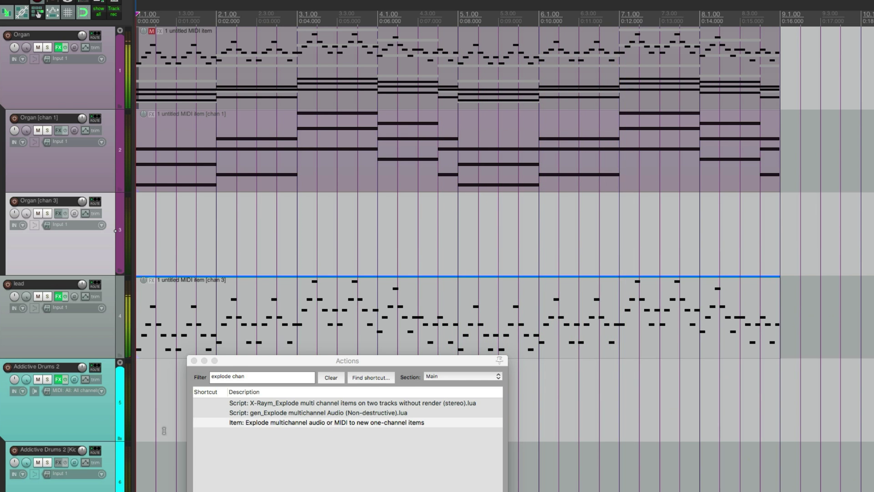
# Select the Organ [chan 1] MIDI item together with the lead track's MIDI item
pyautogui.moveTo(228, 363); pyautogui.dragTo(231, 374)
pyautogui.click(197, 373)
pyautogui.scroll(-2, 184, 57)
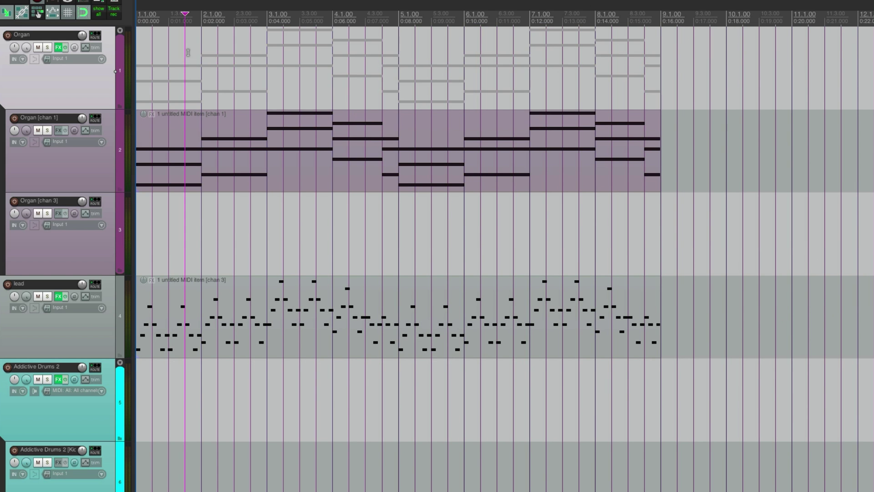
pyautogui.click(234, 156)
pyautogui.keyDown('ctrl'); pyautogui.click(237, 314); pyautogui.keyUp('ctrl')
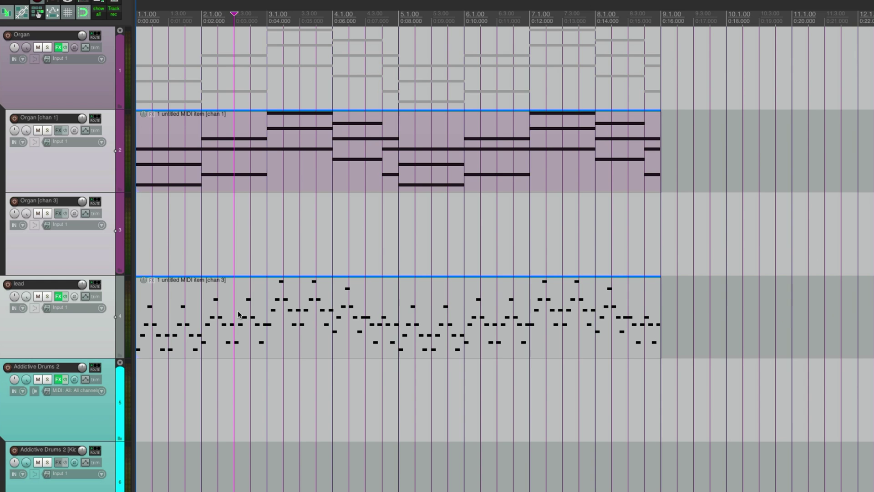
# Filter actions for 'implode' and choose 'Item: Implode items across tracks into items on one track'
pyautogui.hotkey('shift', '/')
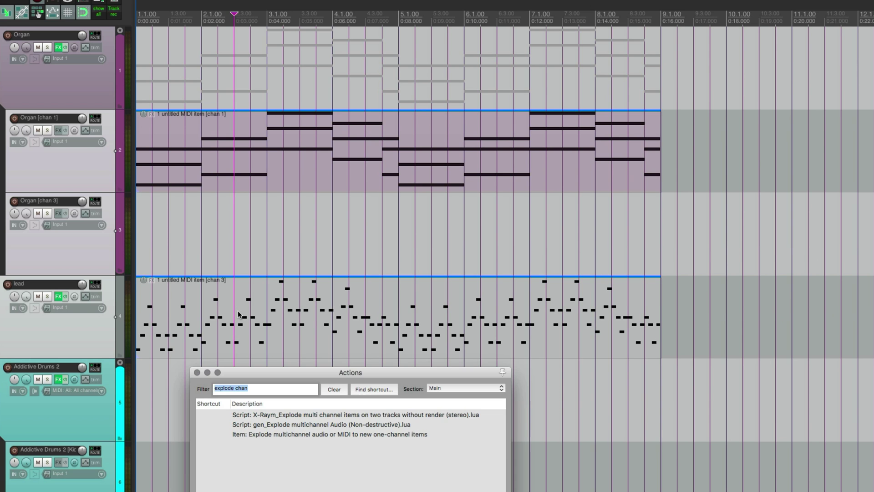
pyautogui.write('implode')
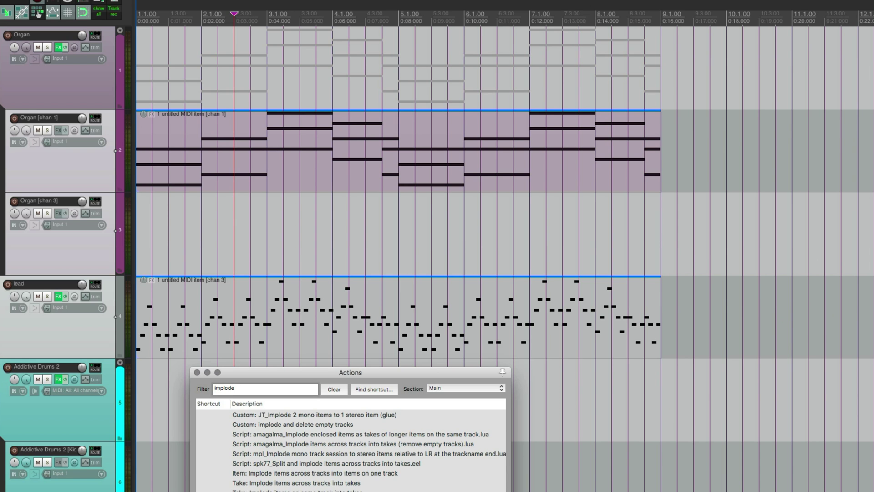
pyautogui.click(296, 473)
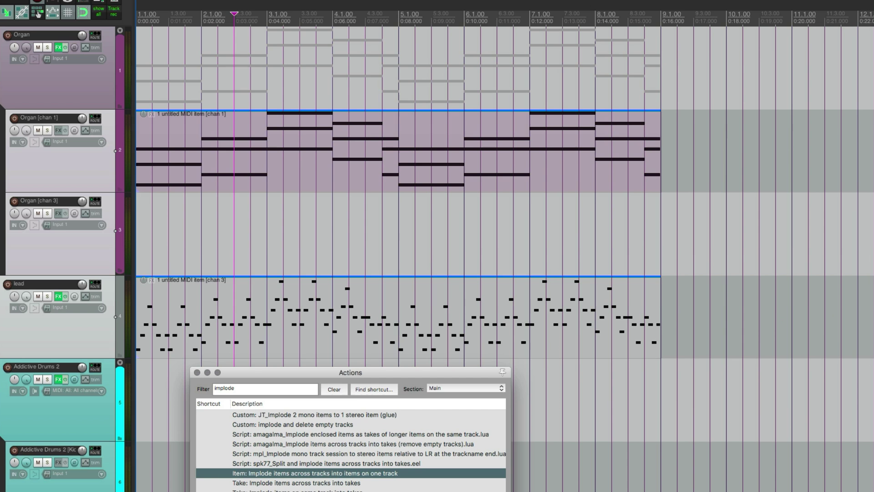
# Implode the selected items onto the Organ [chan 1] track
pyautogui.press('Return')
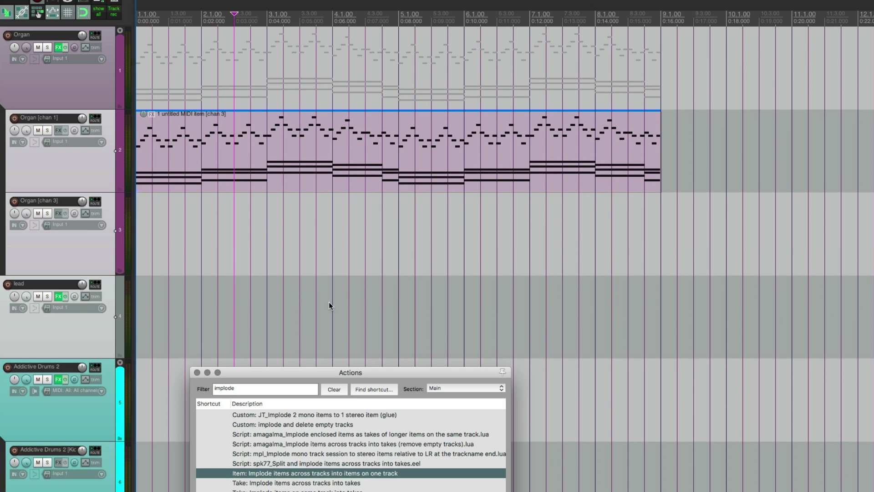
pyautogui.click(293, 163)
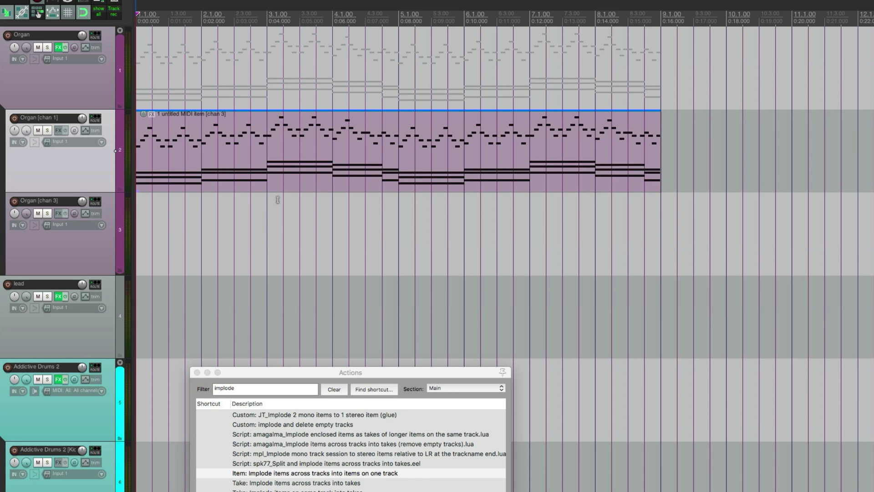
pyautogui.click(220, 161)
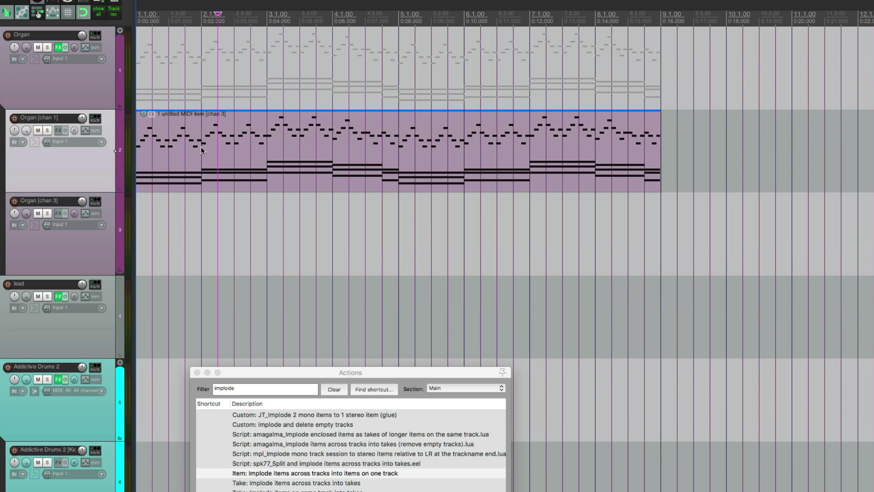
# Try moving the chan 3 item to bars 10.2, 2.1 and 4.3, then undo back to the start
pyautogui.moveTo(201, 147); pyautogui.dragTo(813, 140)
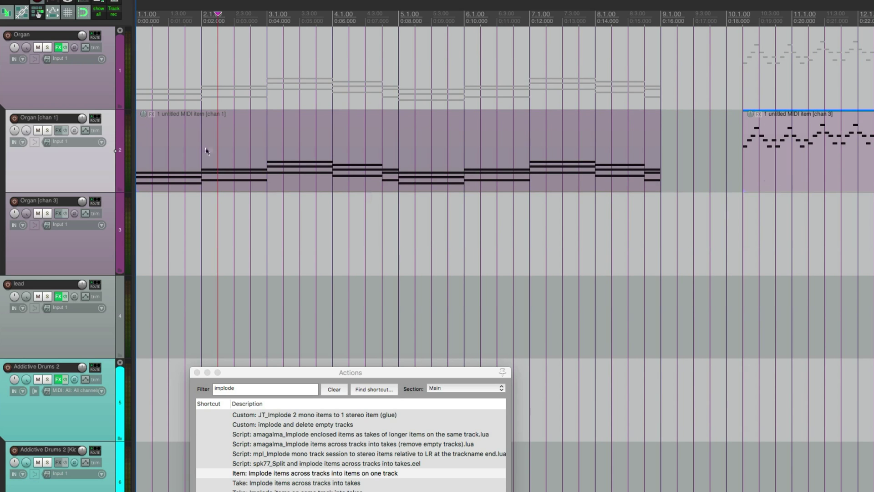
pyautogui.hotkey('ctrl', 'z')
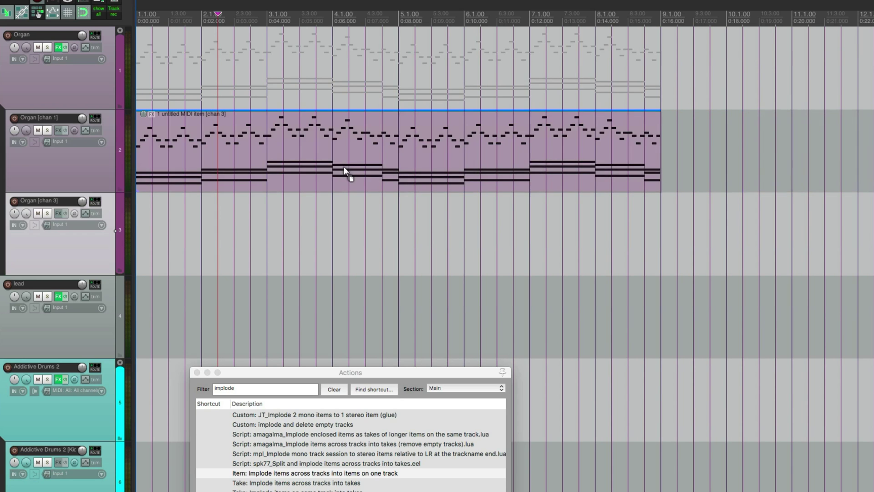
pyautogui.moveTo(167, 140); pyautogui.dragTo(239, 142)
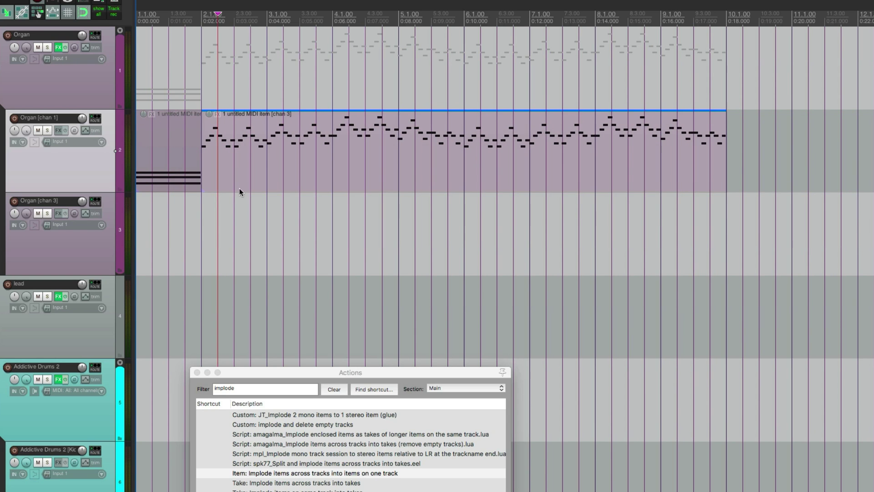
pyautogui.moveTo(239, 187); pyautogui.dragTo(499, 147)
pyautogui.hotkey('ctrl', 'z')
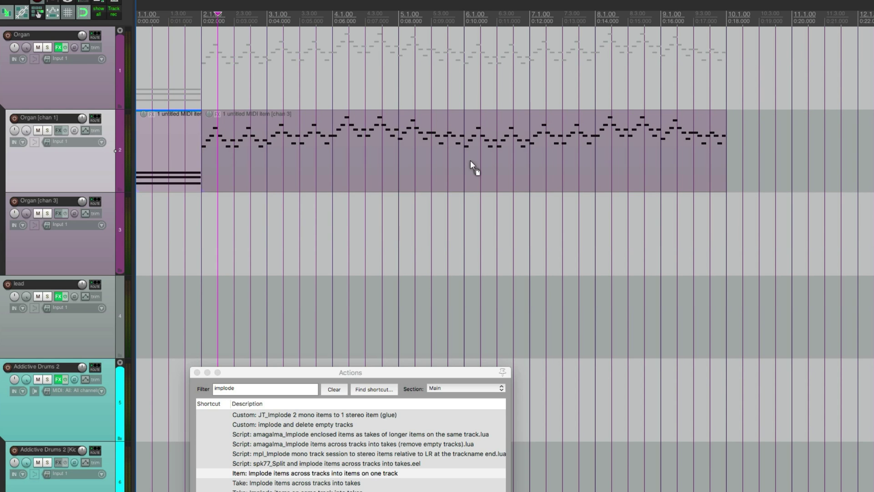
pyautogui.hotkey('ctrl', 'z')
pyautogui.hotkey('ctrl', 'z')
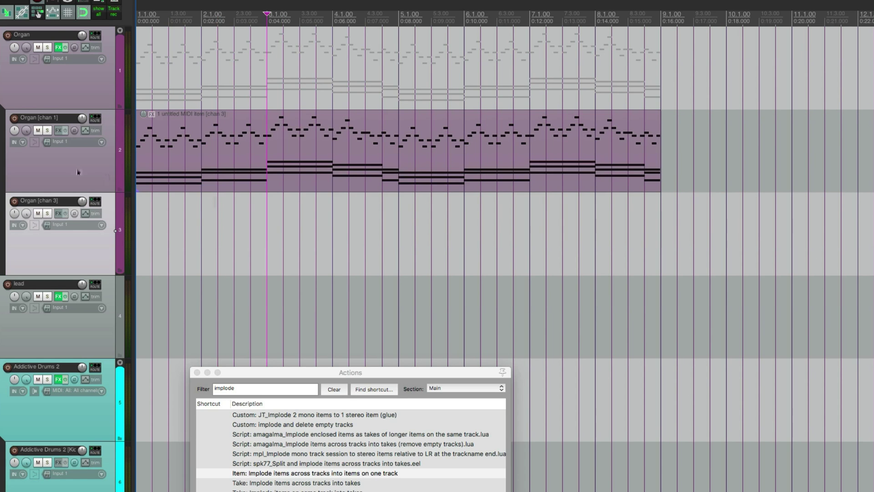
pyautogui.click(76, 172)
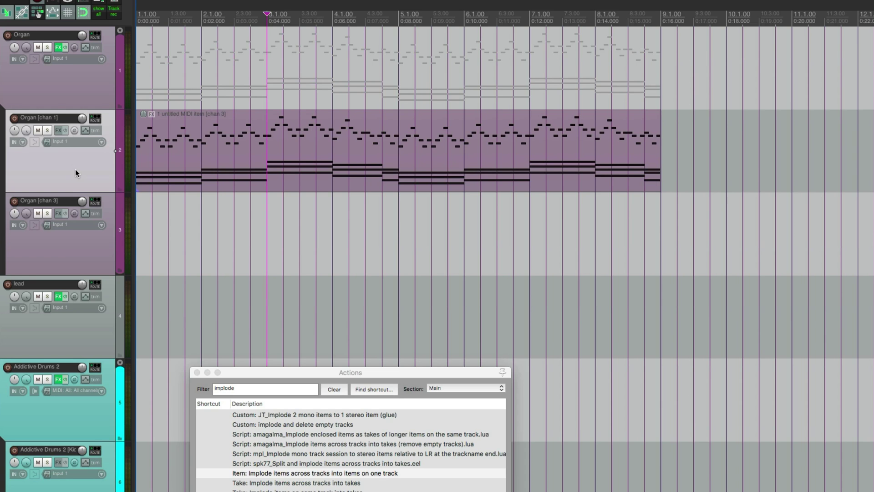
# Turn on free item positioning for Organ [chan 1] and make the track taller
pyautogui.rightClick(73, 172)
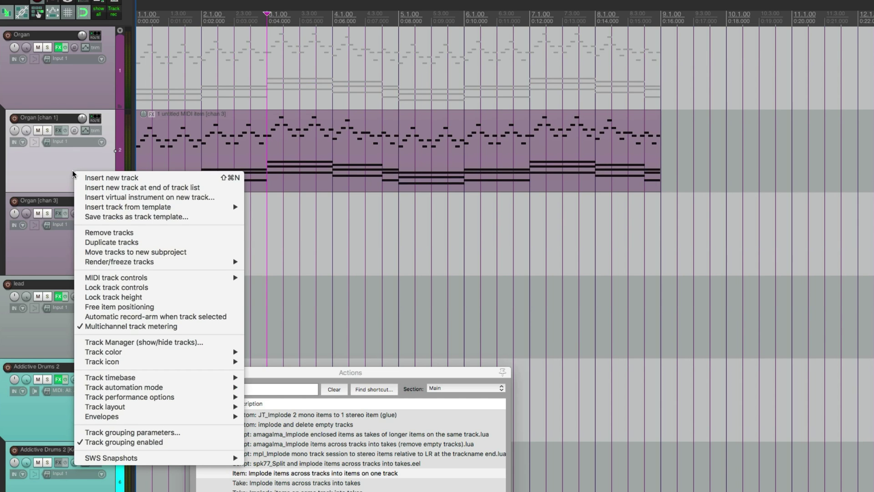
pyautogui.click(118, 306)
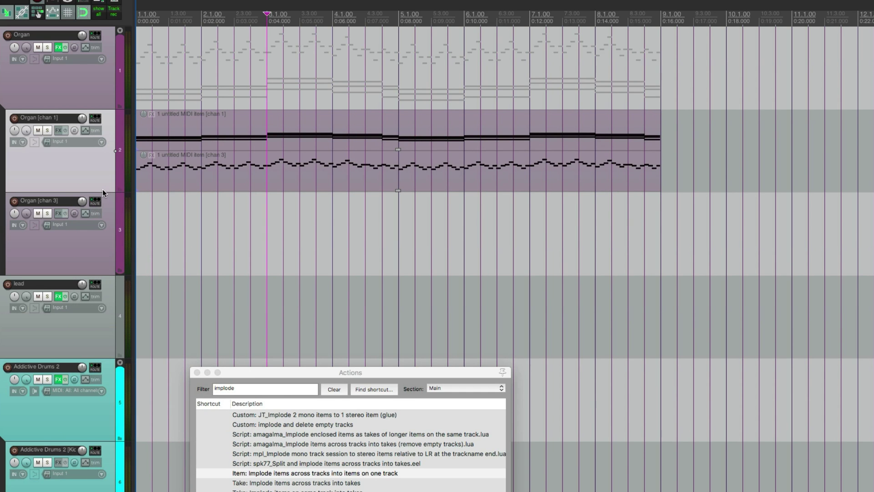
pyautogui.moveTo(101, 192); pyautogui.dragTo(94, 308)
# Resize the chan 1 and chan 3 items into separate upper and lower lanes
pyautogui.click(396, 206)
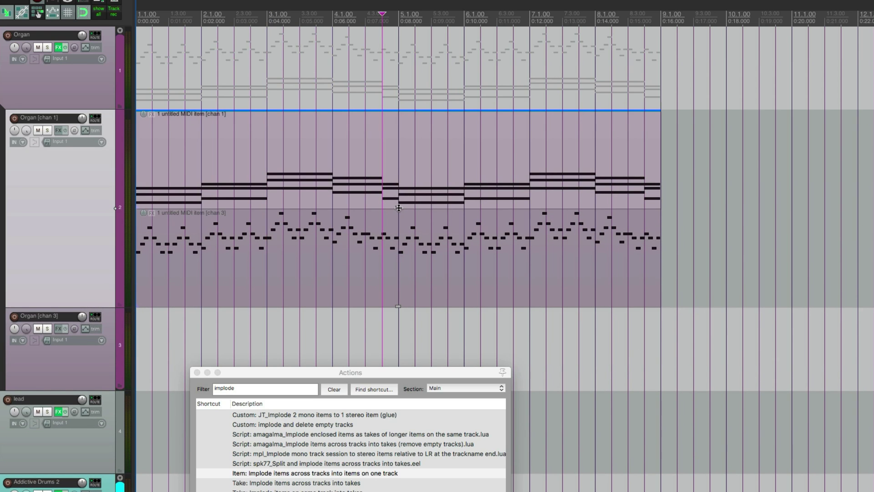
pyautogui.moveTo(399, 208); pyautogui.dragTo(400, 160)
pyautogui.click(399, 262)
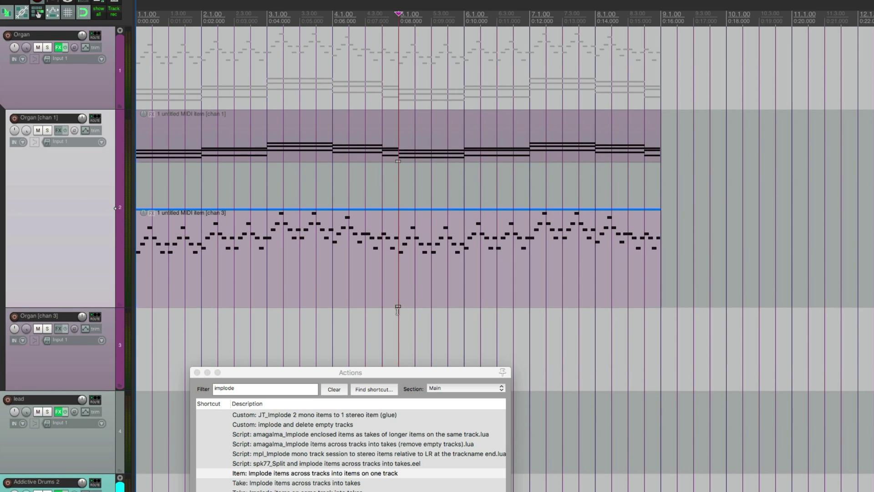
pyautogui.moveTo(397, 310); pyautogui.dragTo(242, 233)
pyautogui.moveTo(235, 131); pyautogui.dragTo(207, 128)
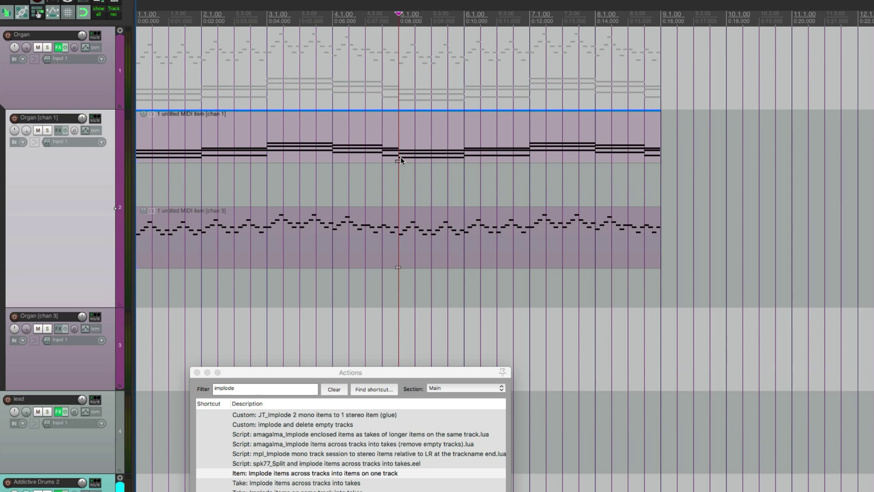
# Glue the chan 1 and chan 3 items into one '[chan 3]-glued' item at the project start
pyautogui.press('super+g')
pyautogui.click(188, 259)
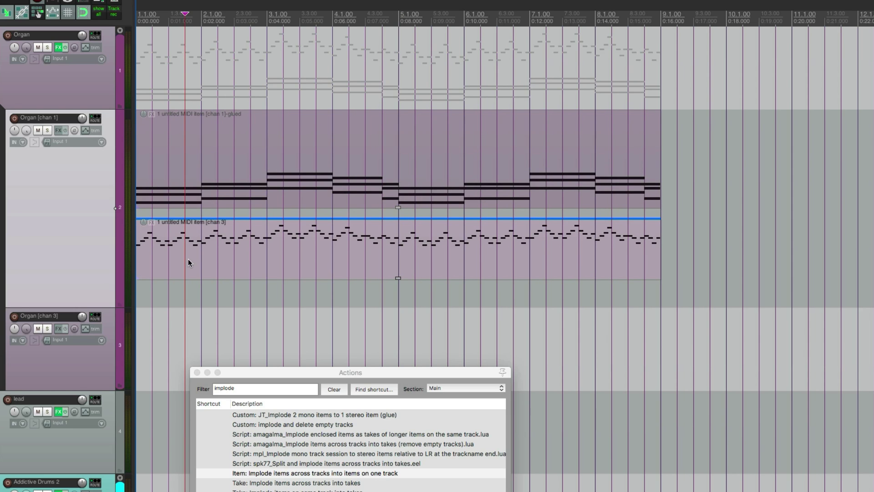
pyautogui.keyDown('super'); pyautogui.click(207, 165); pyautogui.keyUp('super')
pyautogui.rightClick(207, 165)
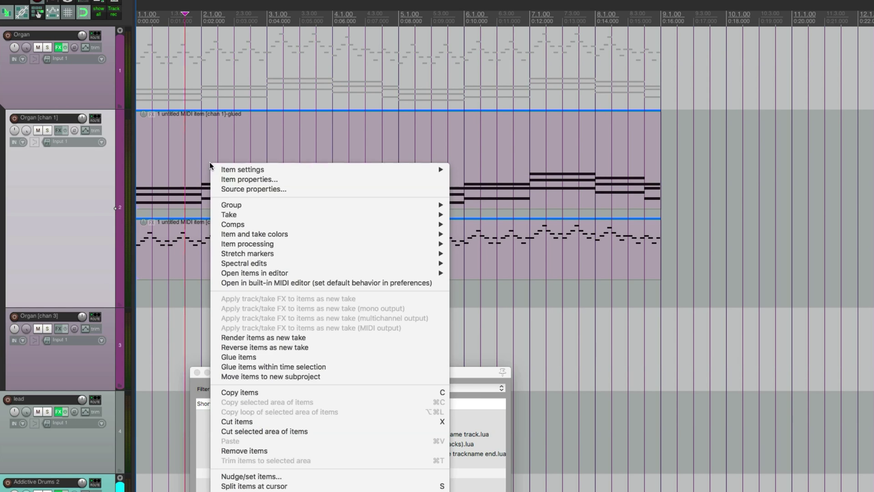
pyautogui.click(286, 356)
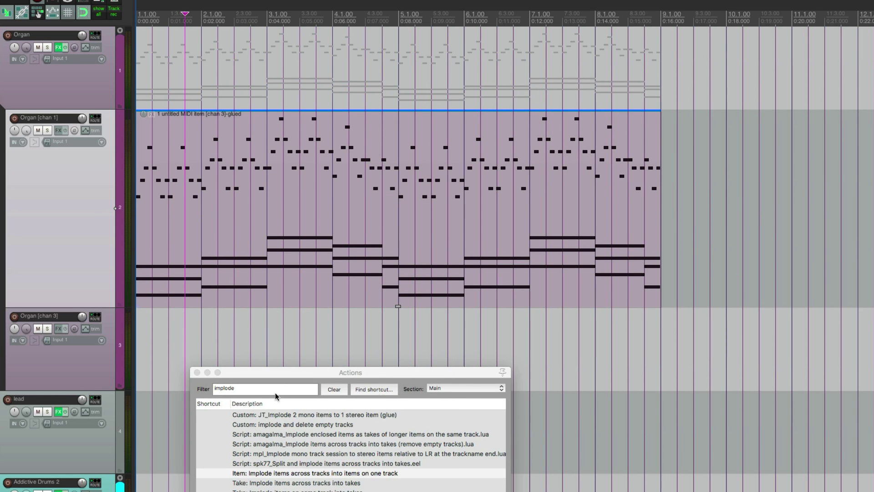
pyautogui.moveTo(278, 219); pyautogui.dragTo(179, 241)
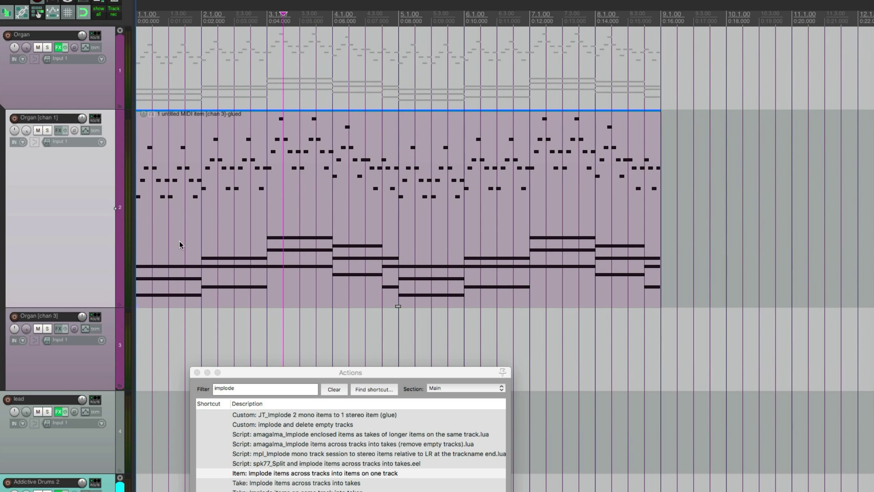
# Turn off free item positioning on Organ [chan 1] and run the implode action
pyautogui.rightClick(74, 215)
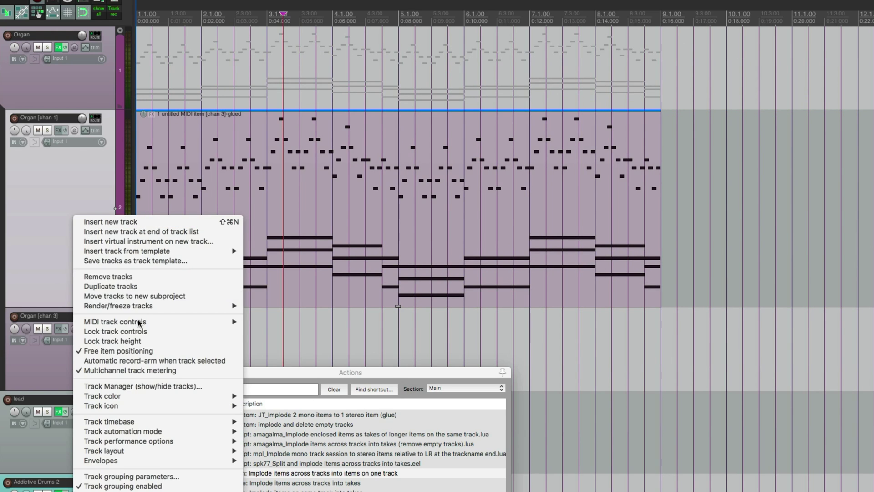
pyautogui.click(112, 353)
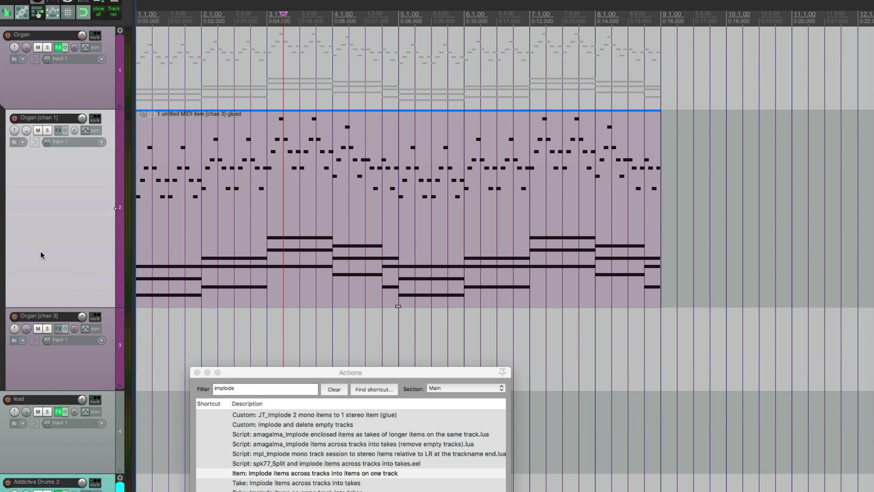
pyautogui.click(283, 474)
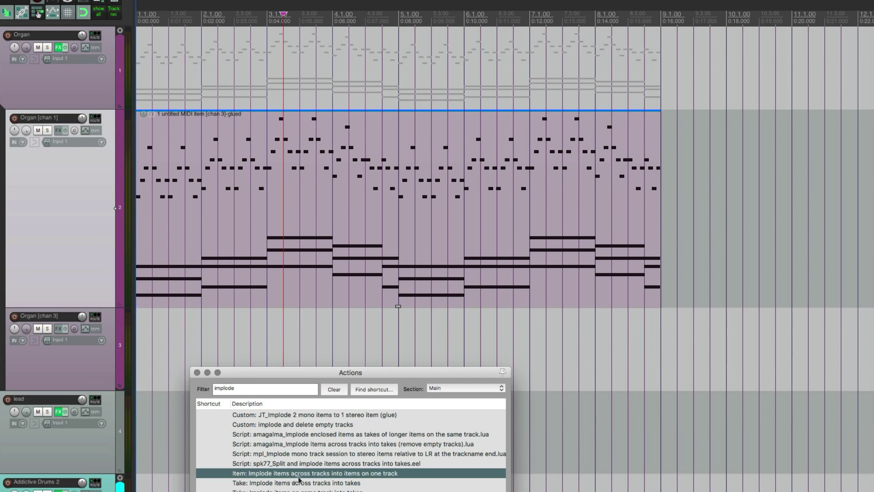
# Move the edit cursor around bar 2.3, then undo and redo the glue to compare
pyautogui.click(275, 387)
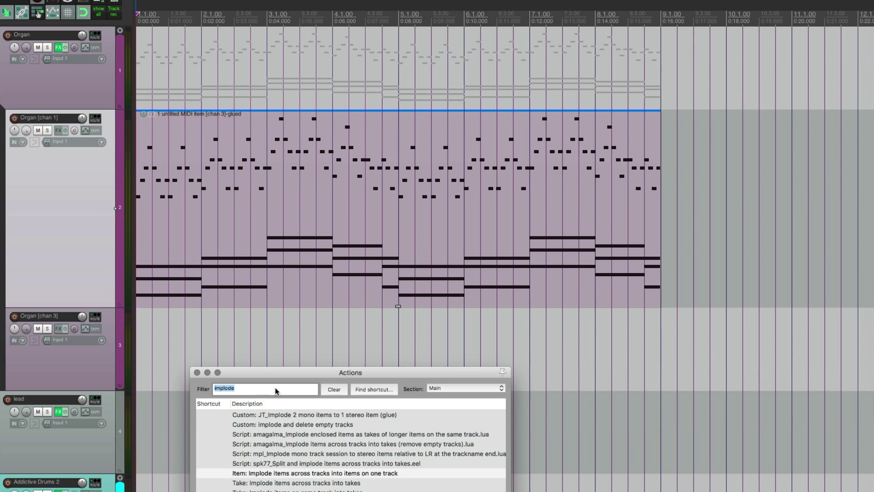
pyautogui.click(247, 310)
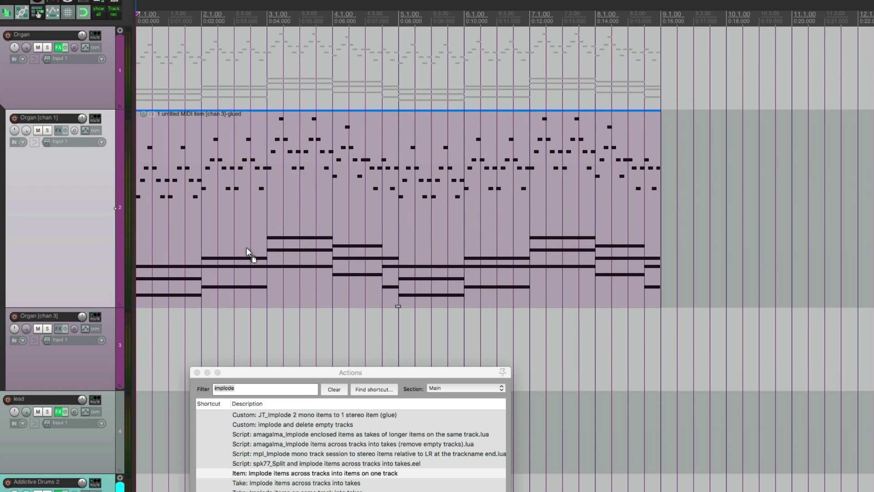
pyautogui.click(247, 252)
pyautogui.hotkey('ctrl', 'z')
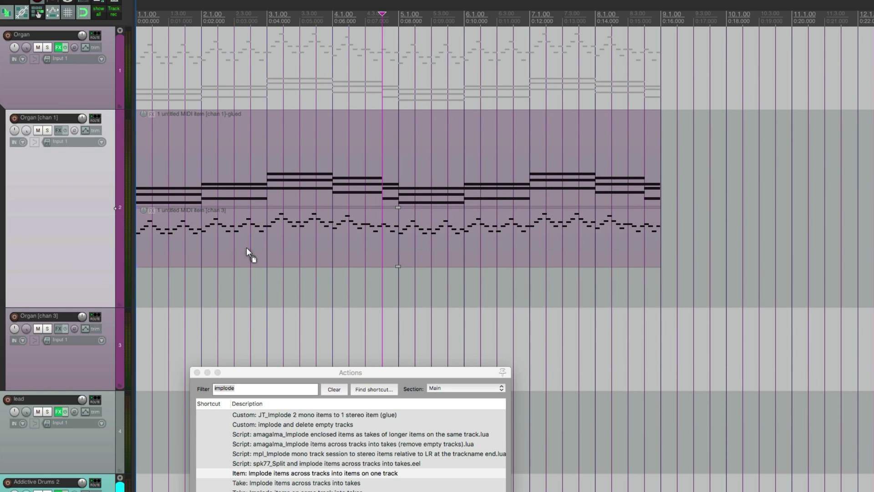
pyautogui.hotkey('ctrl', 'shift', 'z')
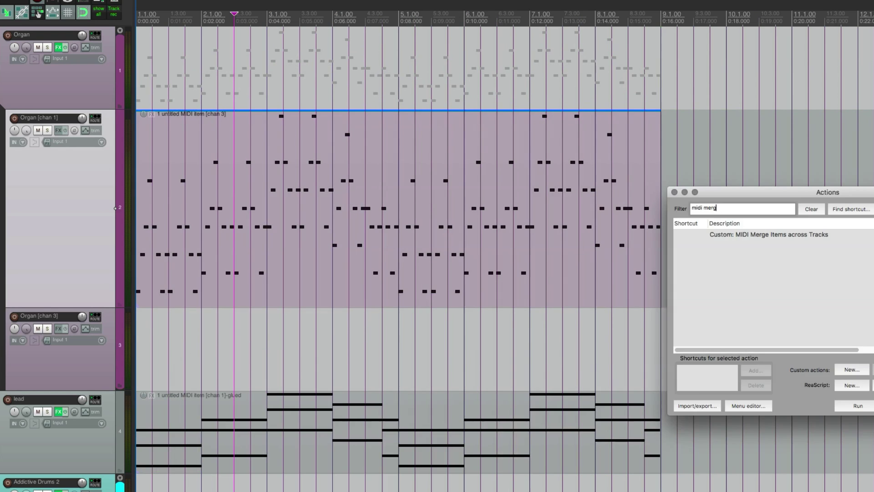
# Run 'Custom: MIDI Merge Items across Tracks' to combine chords and drum hits into one item
pyautogui.click(772, 236)
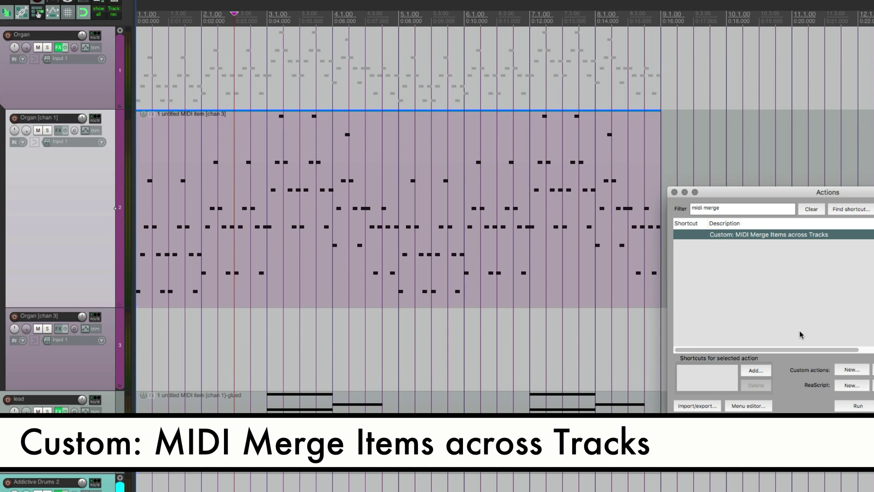
pyautogui.click(858, 406)
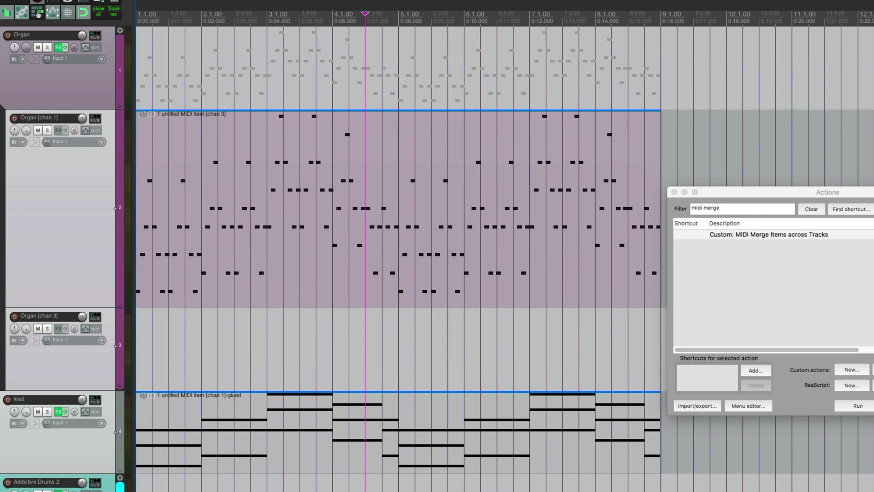
pyautogui.click(865, 406)
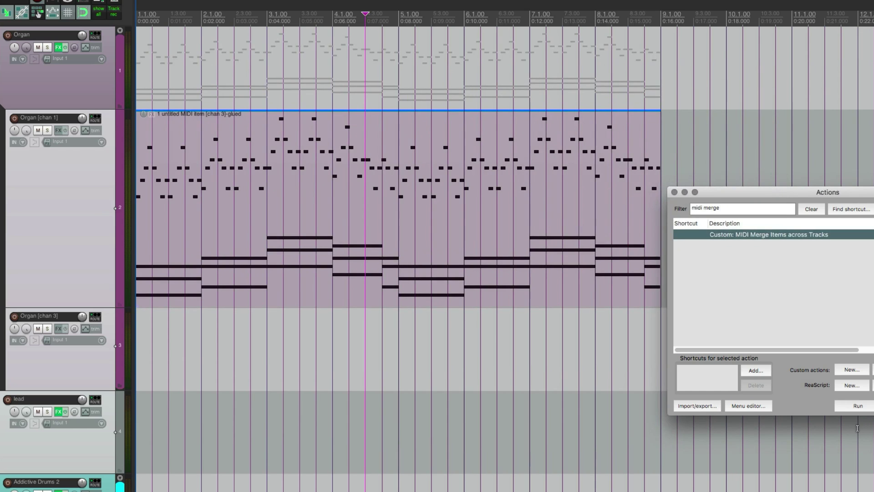
# Try shifting the merged item, then set the edit cursor between bars 2 and 3
pyautogui.moveTo(354, 253); pyautogui.dragTo(254, 237)
pyautogui.click(254, 237)
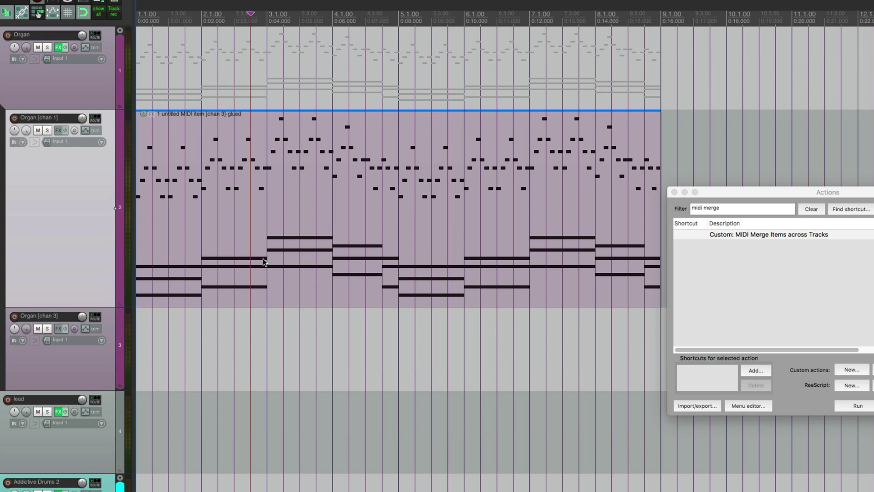
pyautogui.click(278, 247)
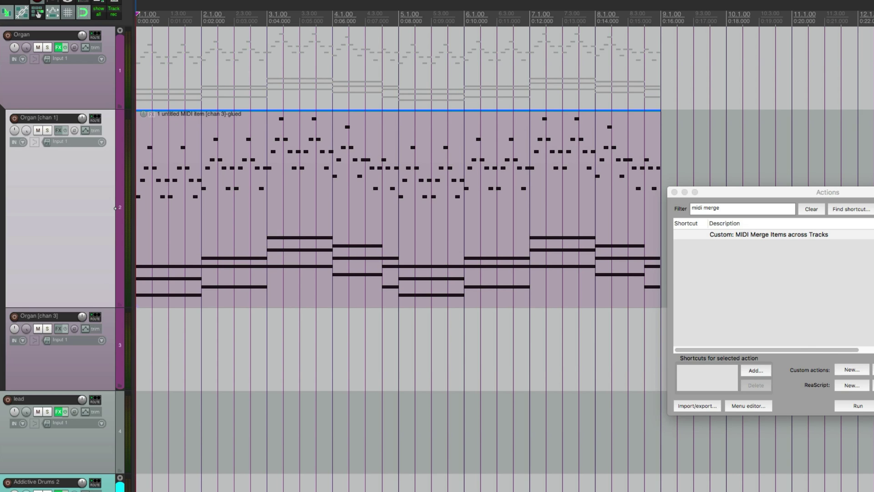
# Review the MIDI Merge Items across Tracks custom action's steps, then test moving the merged item back to bar 1
pyautogui.doubleClick(737, 234)
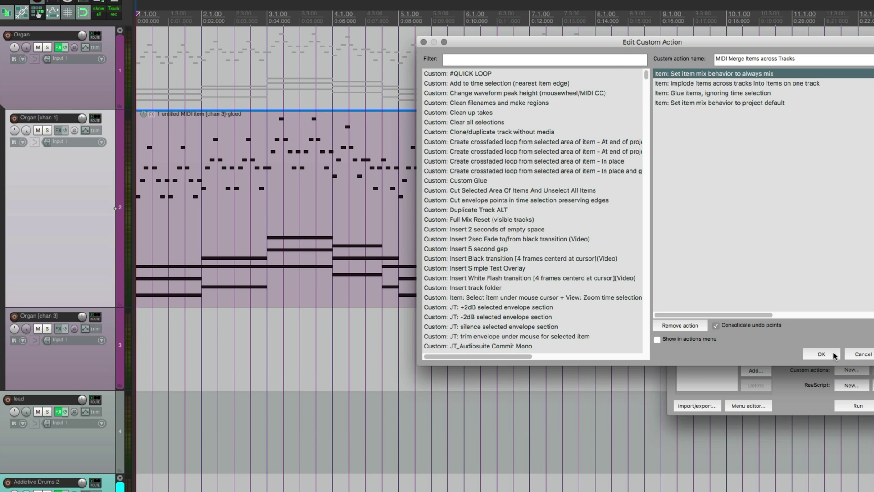
pyautogui.click(863, 355)
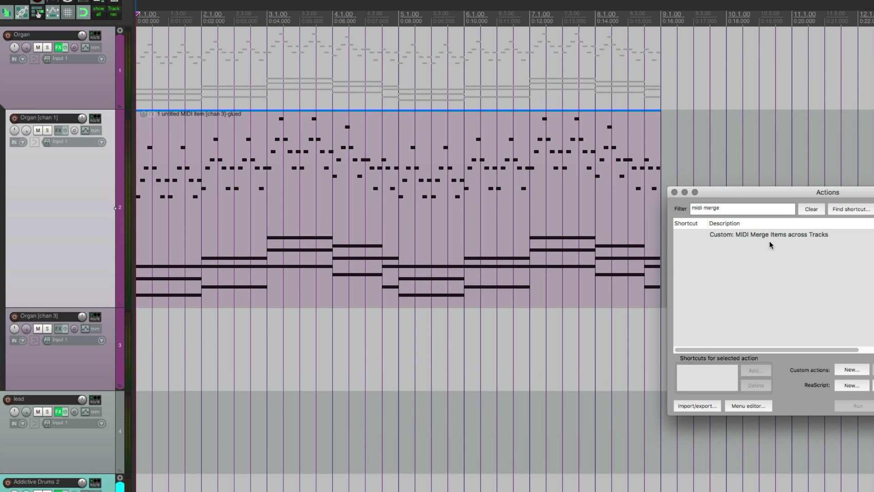
pyautogui.moveTo(299, 222); pyautogui.dragTo(199, 200)
# Try shifting the merged item one bar later, cancel it, and scroll down to the drum tracks
pyautogui.rightClick(49, 192)
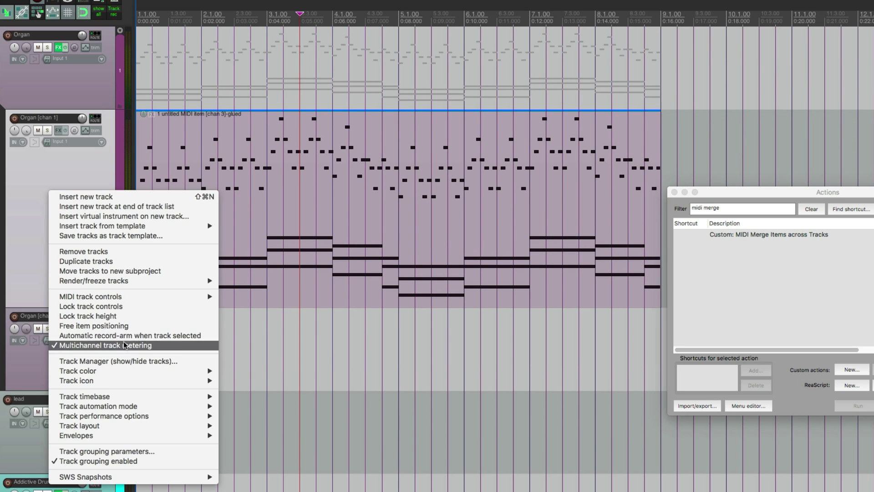
pyautogui.click(125, 321)
pyautogui.moveTo(261, 248); pyautogui.dragTo(325, 247)
pyautogui.rightClick(316, 246)
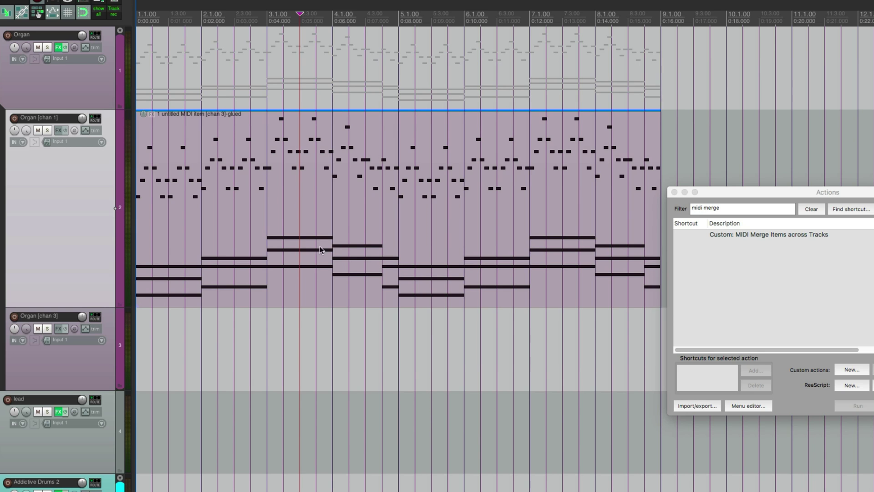
pyautogui.scroll(-3, 318, 277)
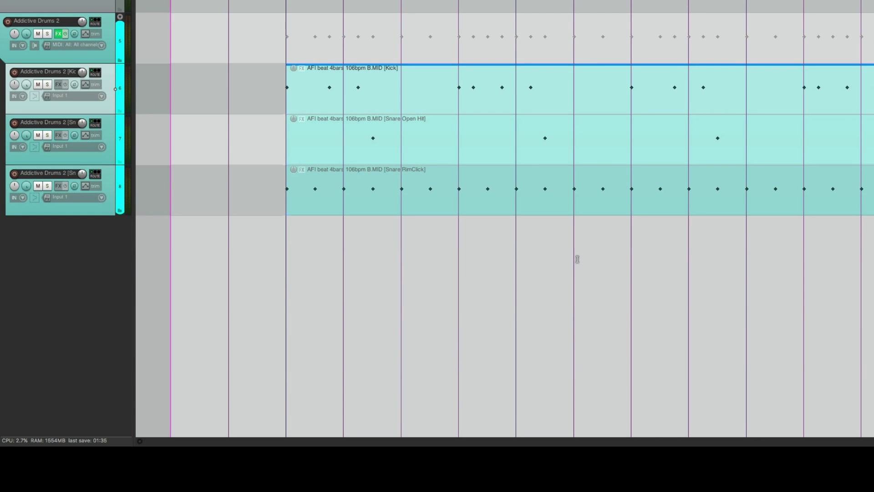
# Move all Snare RimClick notes up to the HiHat Closed 2 Shaft row, play it back, and close the editor
pyautogui.click(321, 164)
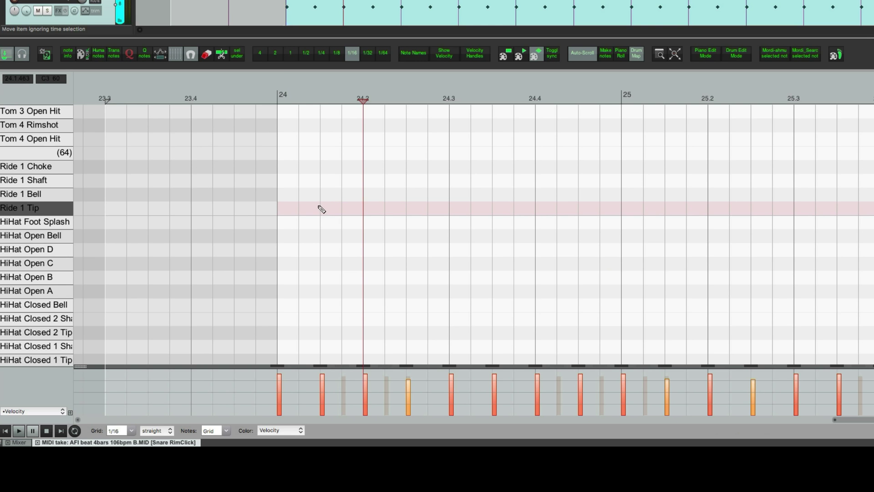
pyautogui.scroll(-5, 331, 249)
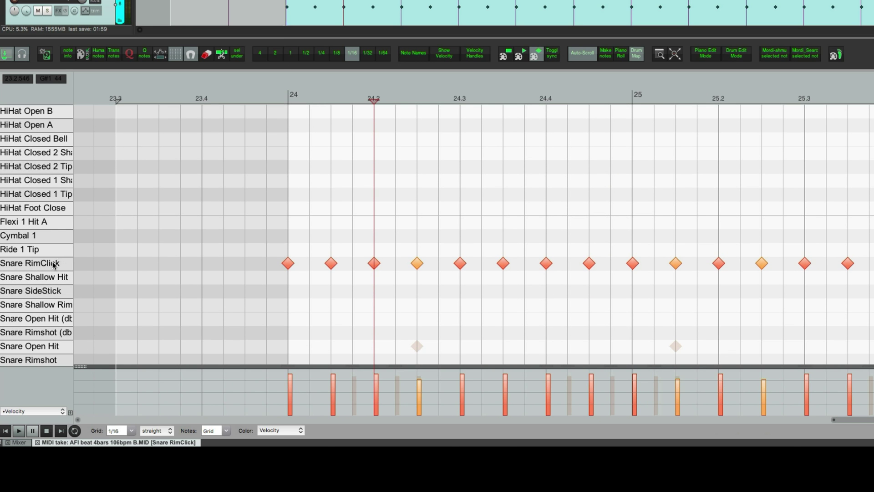
pyautogui.click(53, 263)
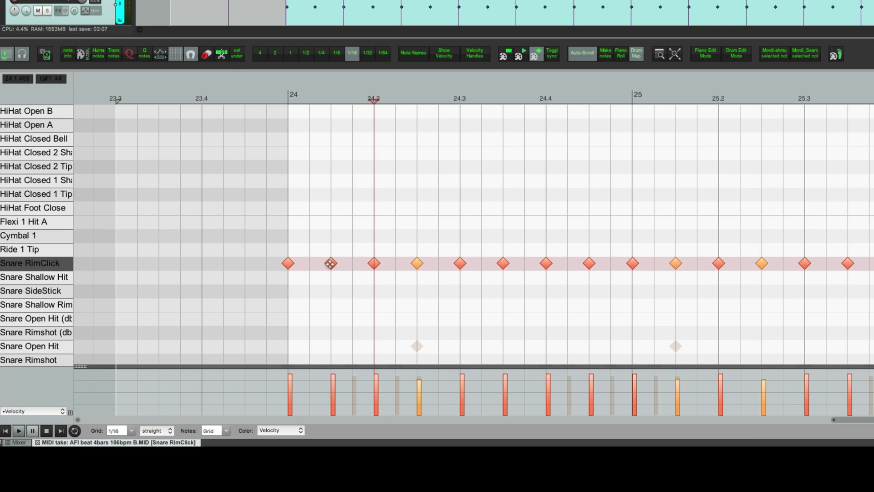
pyautogui.moveTo(331, 263); pyautogui.dragTo(335, 154)
pyautogui.press('space')
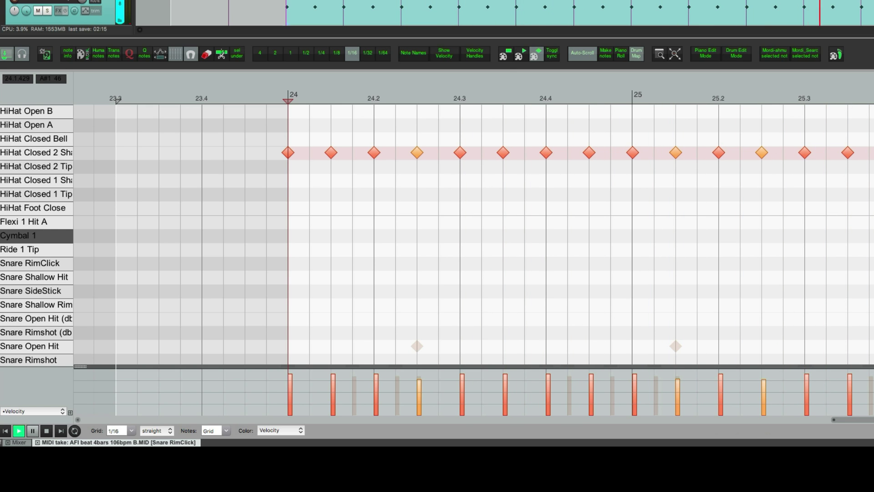
pyautogui.press('space')
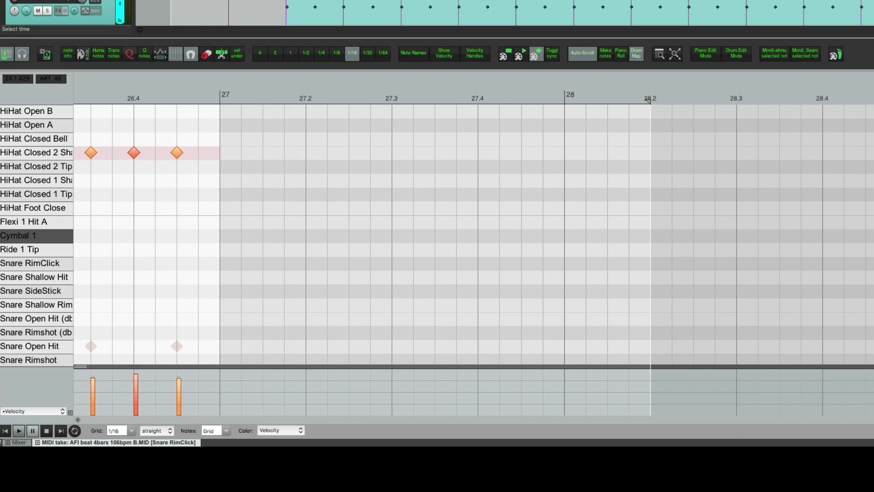
pyautogui.hotkey('alt', 'd')
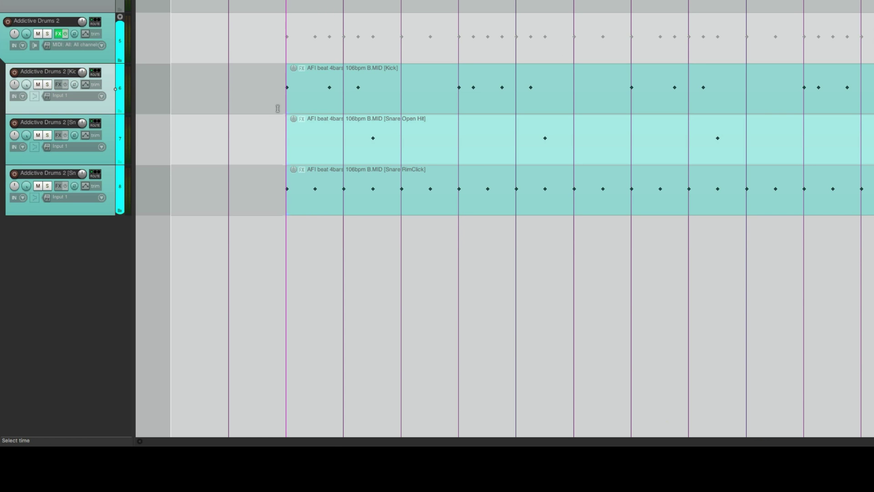
# Select the Kick and both snare items and run the MIDI Merge Items across Tracks action
pyautogui.click(295, 109)
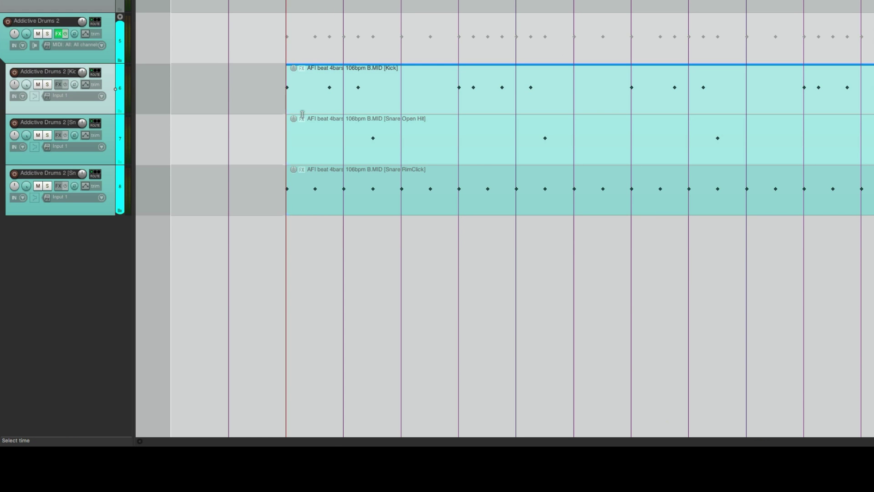
pyautogui.keyDown('shift'); pyautogui.click(317, 189); pyautogui.keyUp('shift')
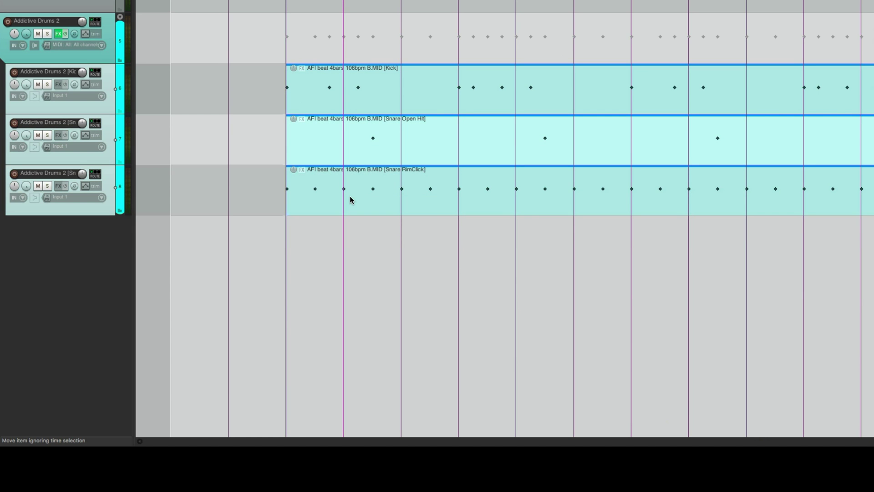
pyautogui.hotkey('shift', '/')
pyautogui.click(675, 266)
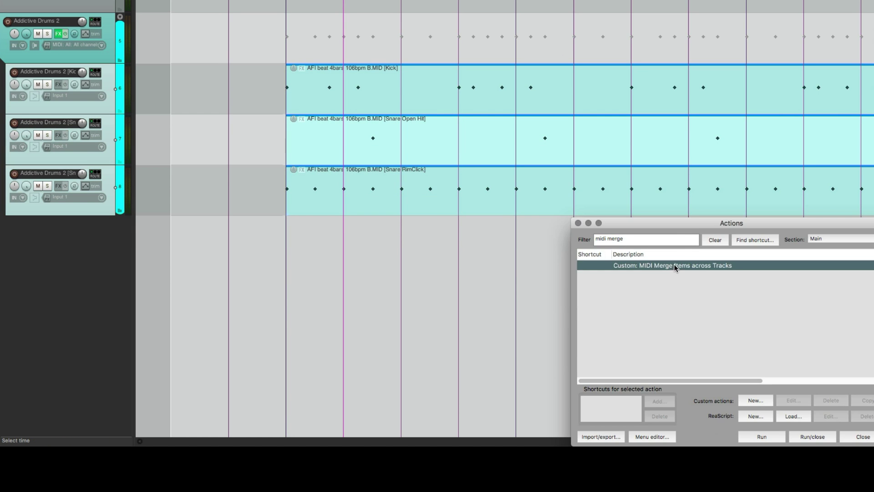
pyautogui.moveTo(702, 229); pyautogui.dragTo(700, 205)
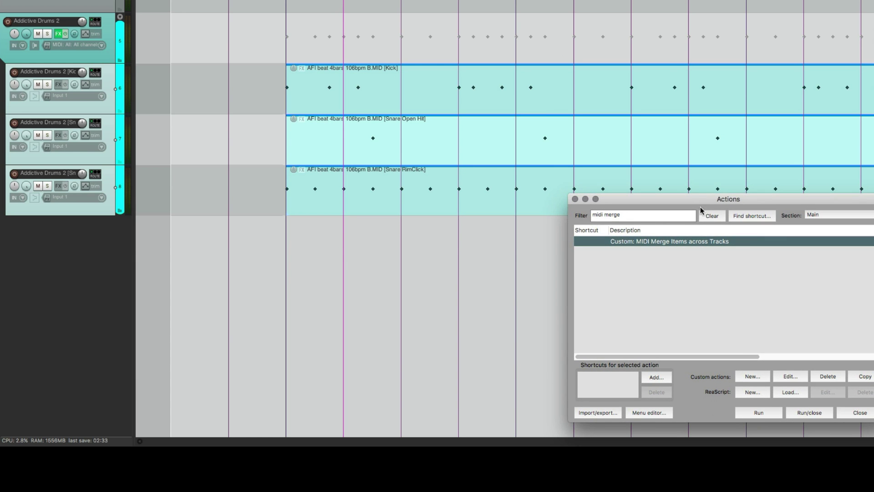
pyautogui.click(760, 412)
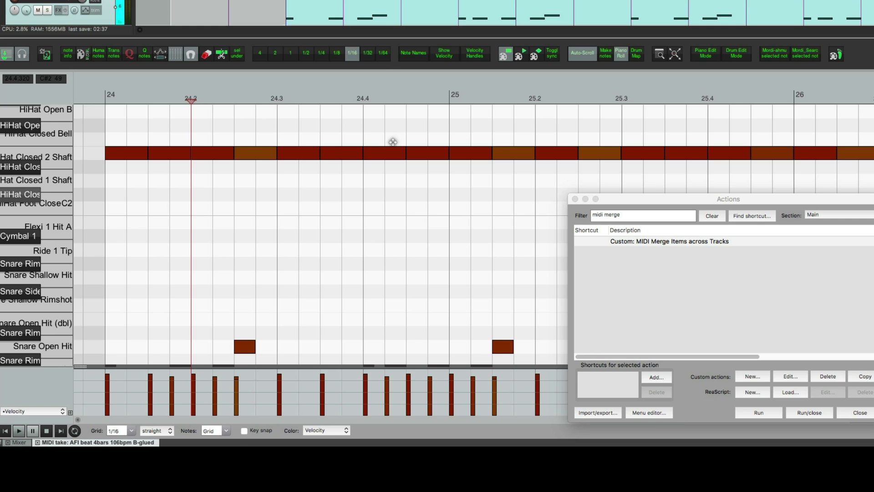
# Check the merged drum item's notes in the editor and play the merged beat
pyautogui.press('Escape')
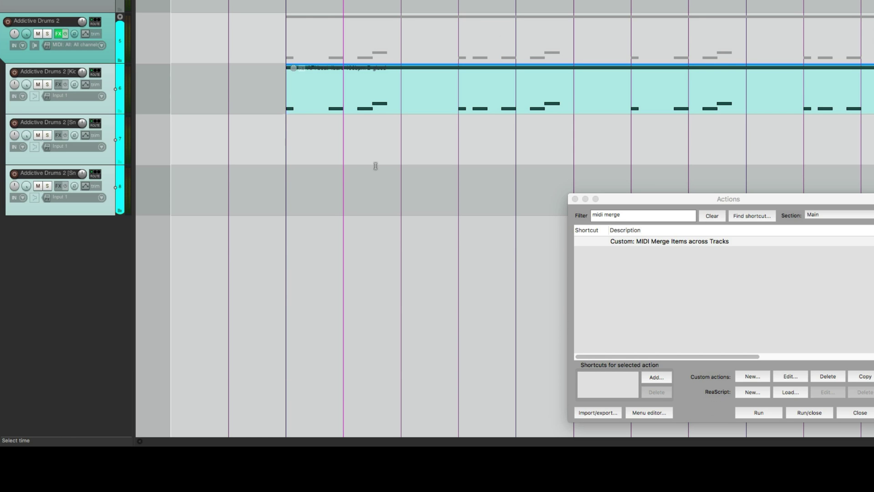
pyautogui.doubleClick(369, 103)
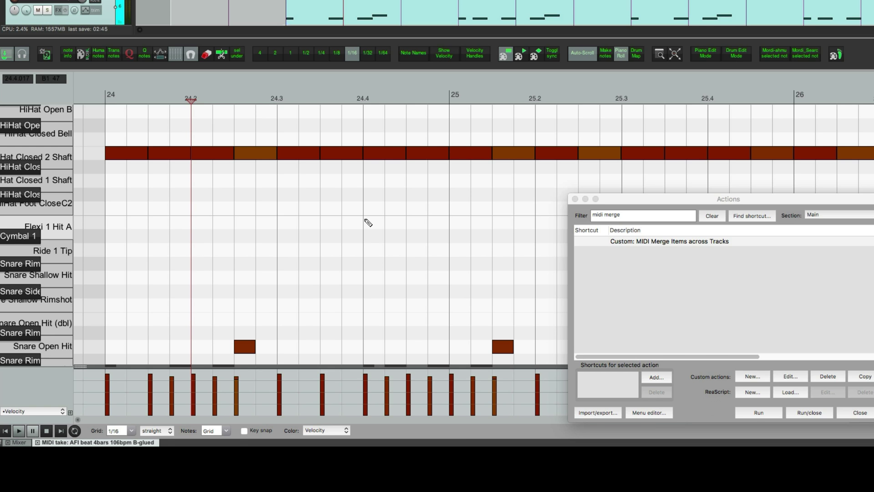
pyautogui.press('Escape')
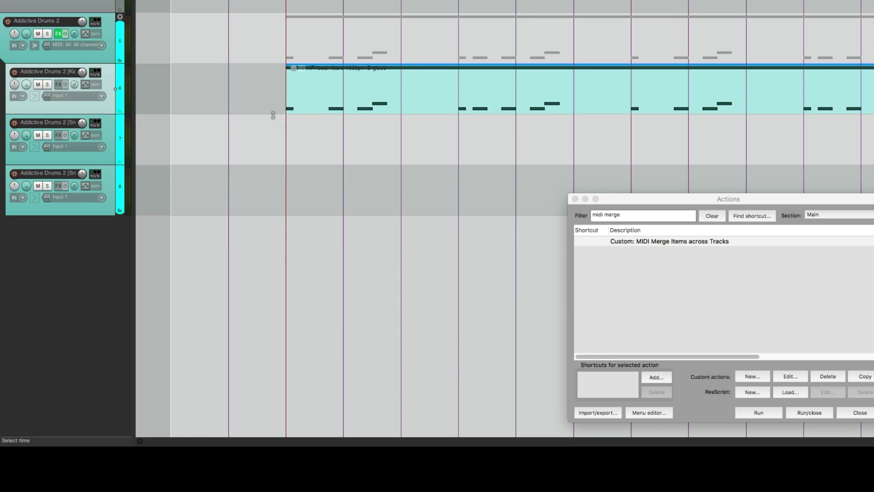
pyautogui.press('space')
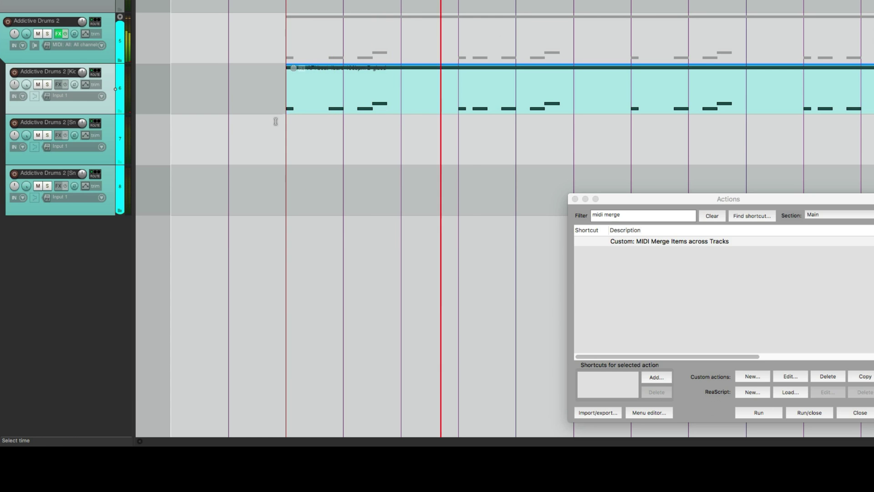
pyautogui.press('space')
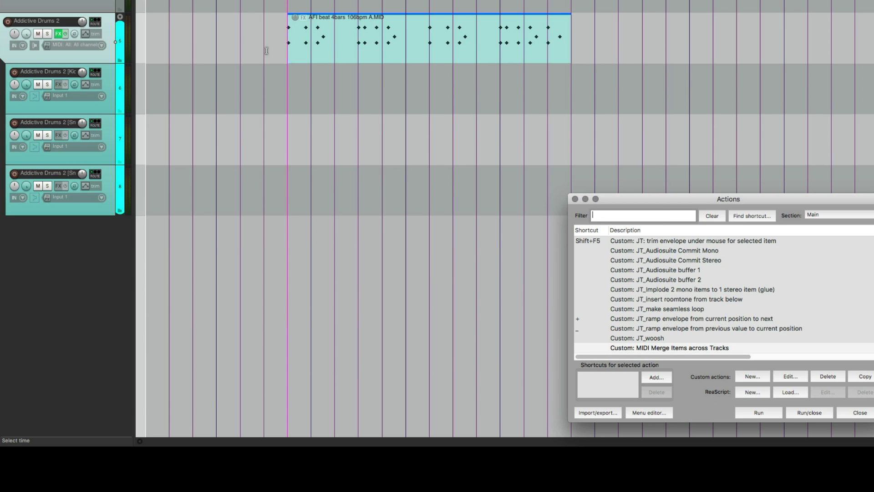
pyautogui.click(287, 44)
pyautogui.press('space')
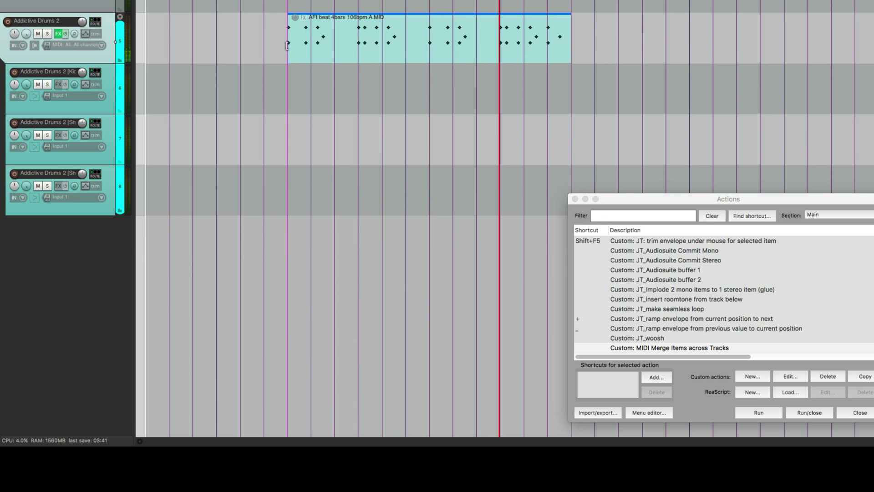
pyautogui.press('space')
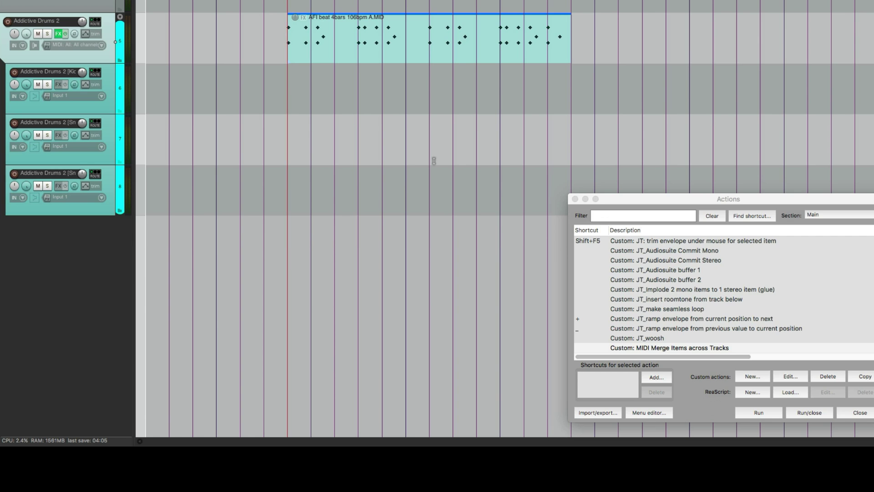
# Filter for 'explode midi' and run 'Item: Explode MIDI note rows (pitch) to new items' on the drum item
pyautogui.click(615, 216)
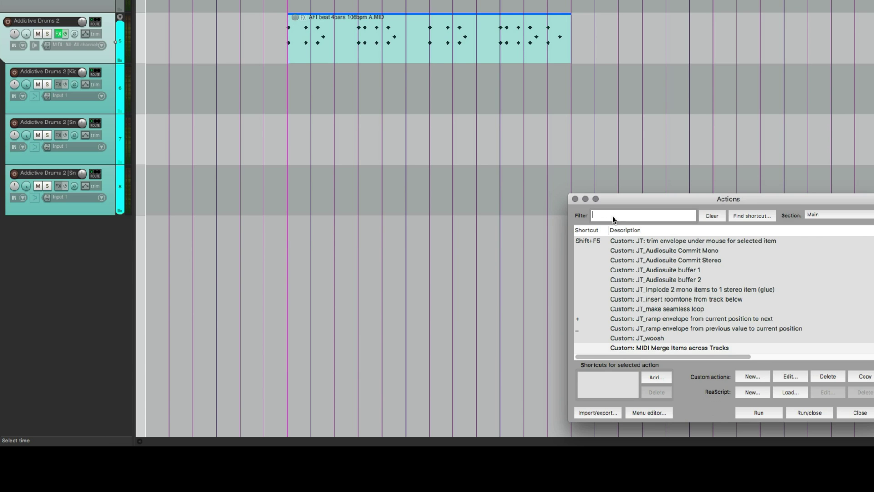
pyautogui.write('explode midi')
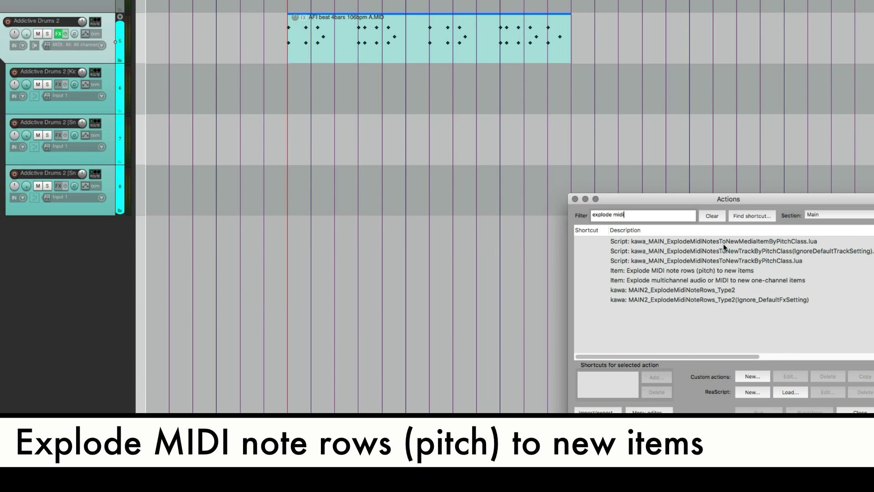
pyautogui.click(727, 272)
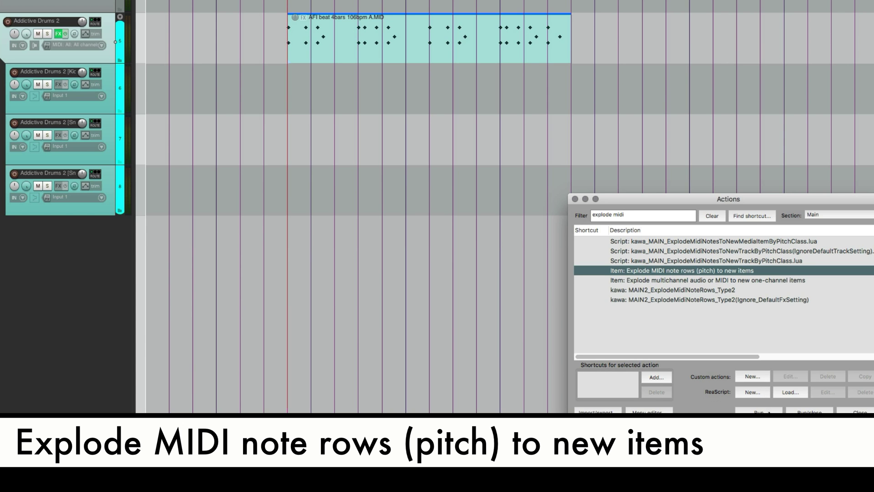
pyautogui.click(768, 412)
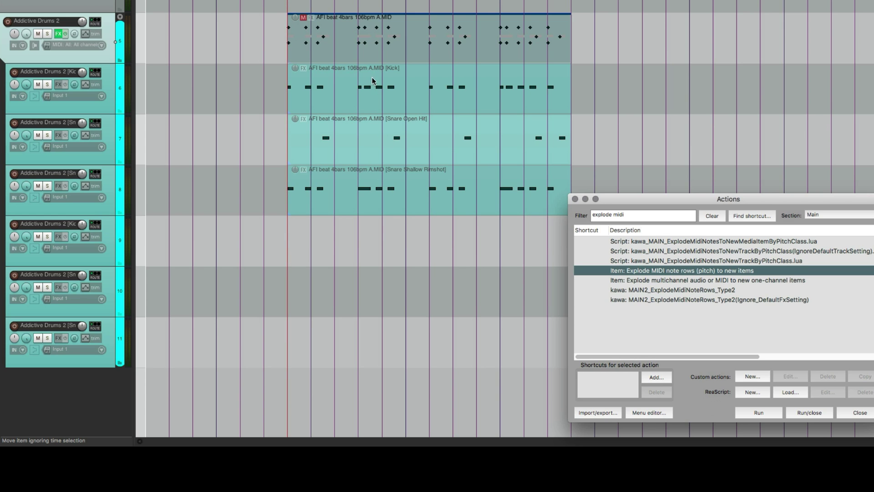
pyautogui.click(358, 39)
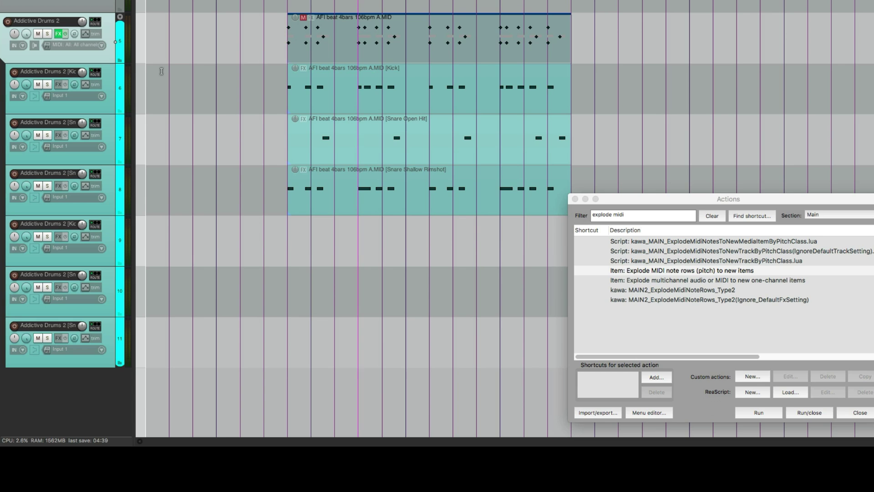
pyautogui.click(288, 104)
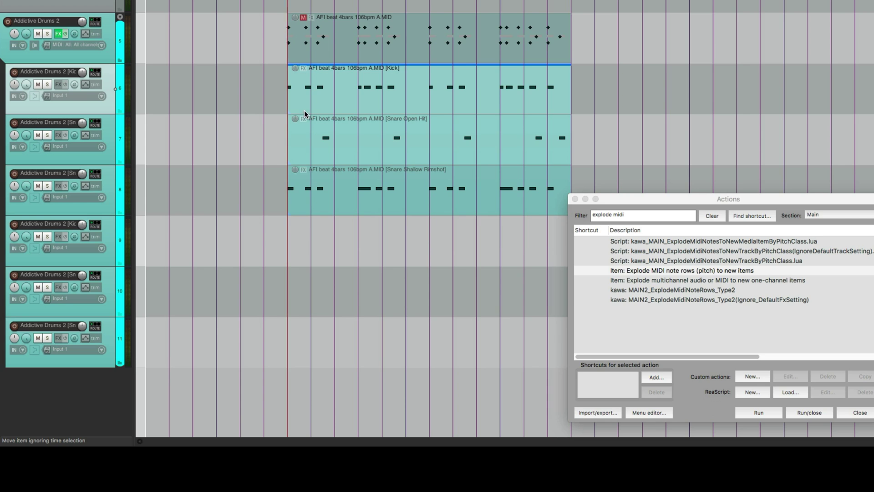
pyautogui.doubleClick(57, 71)
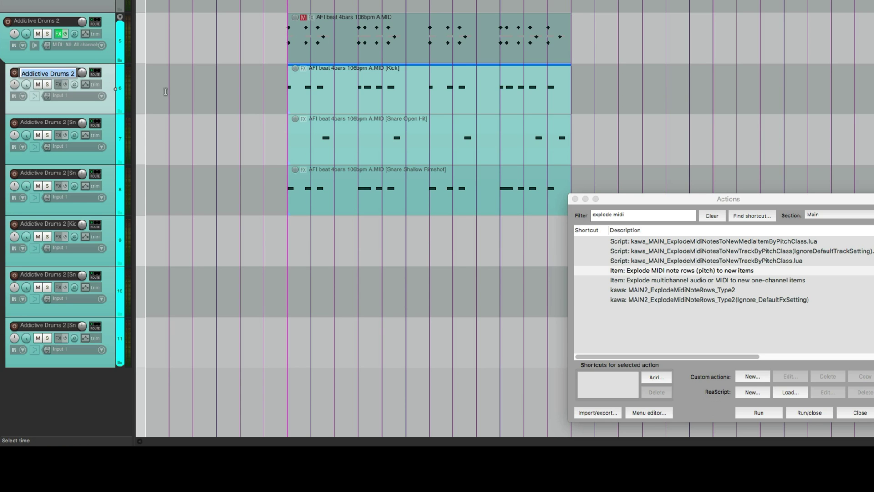
pyautogui.press('Right')
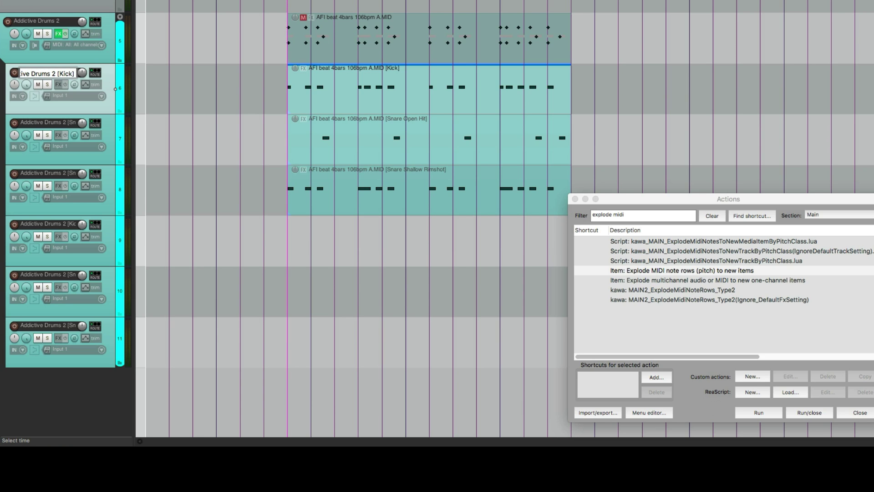
pyautogui.doubleClick(63, 122)
pyautogui.press('Right')
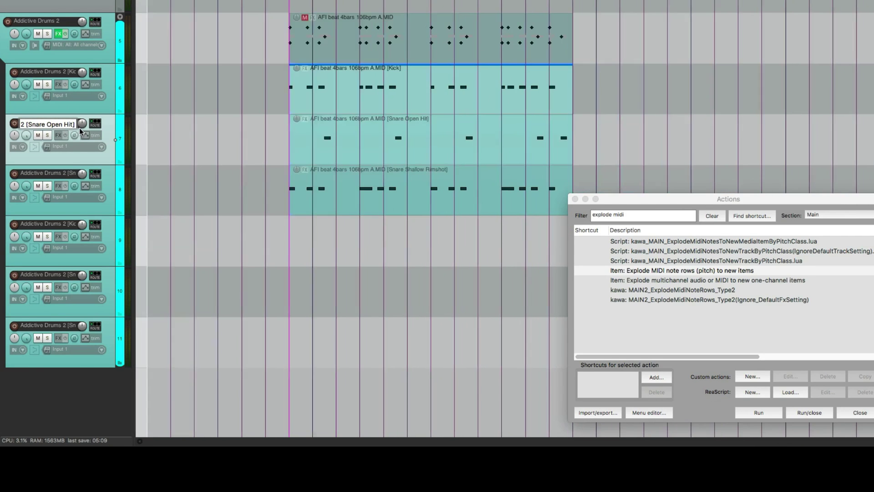
pyautogui.doubleClick(65, 173)
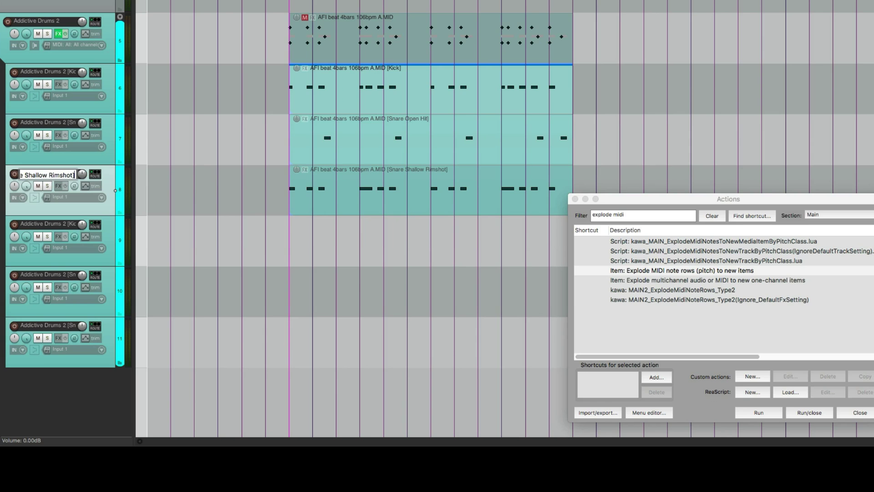
pyautogui.click(333, 202)
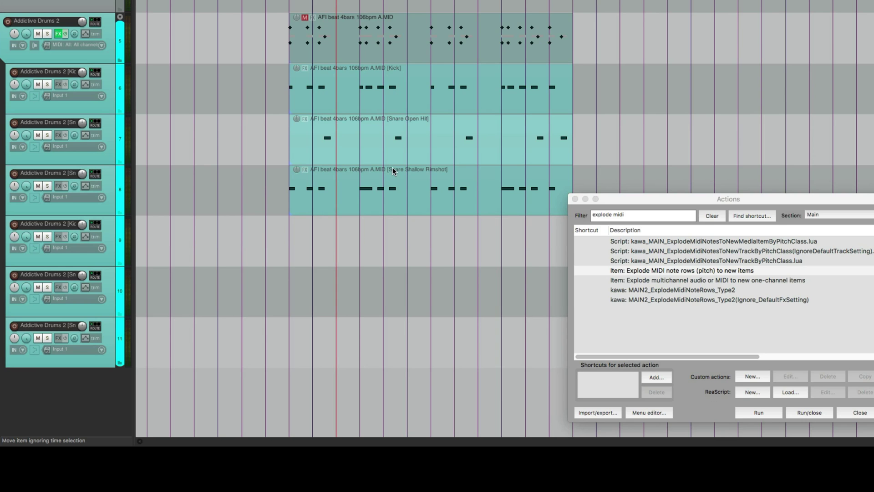
# Open the Snare Shallow Rimshot item and raise its whole note row several semitones above C3
pyautogui.click(317, 104)
pyautogui.click(314, 197)
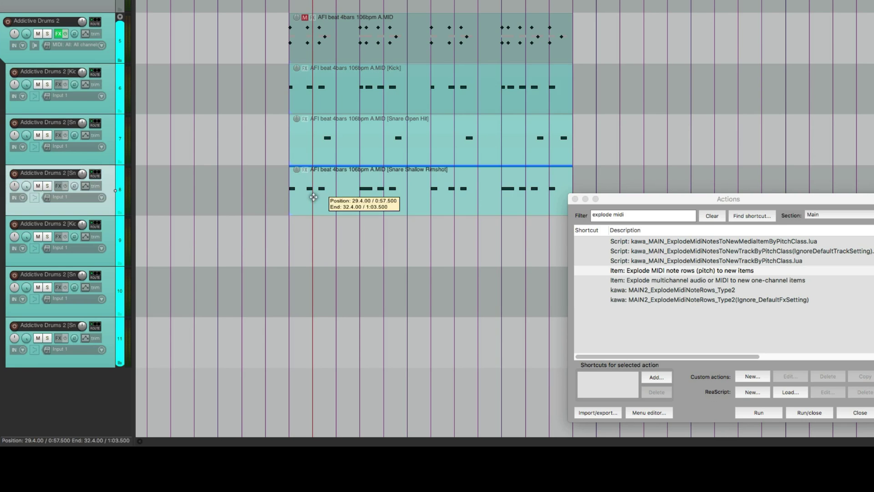
pyautogui.doubleClick(321, 197)
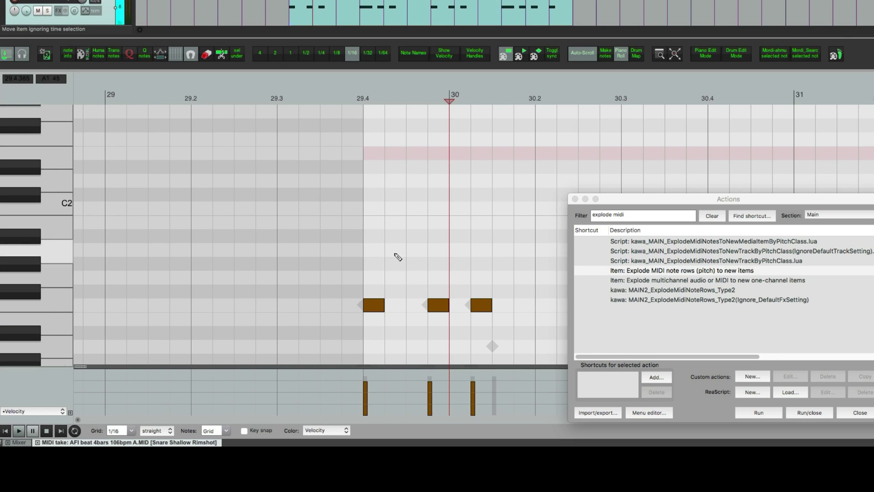
pyautogui.scroll(-3, 396, 255)
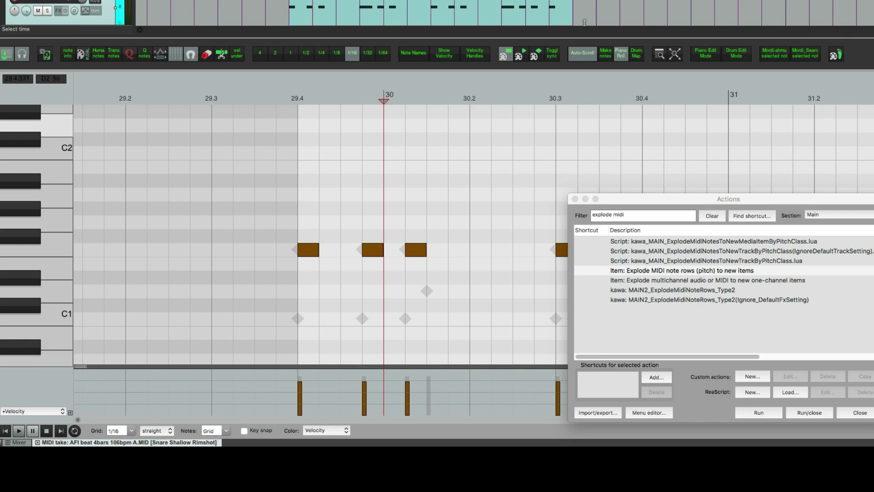
pyautogui.click(41, 250)
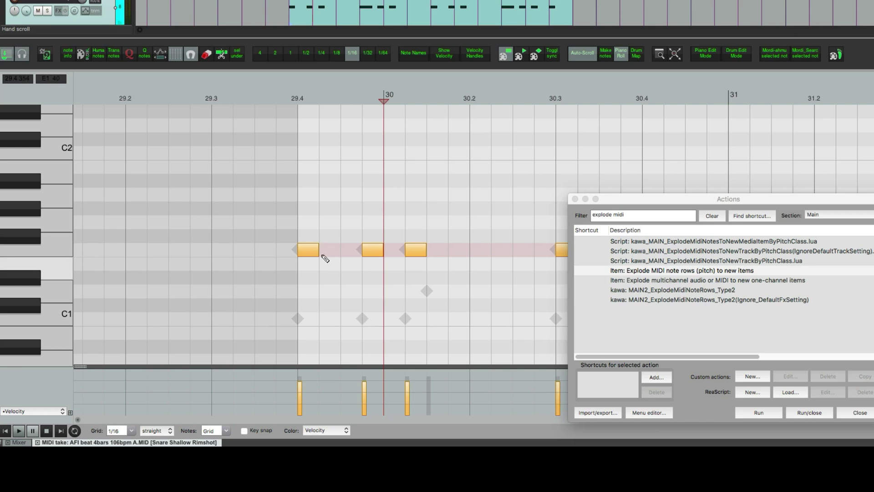
pyautogui.moveTo(307, 250); pyautogui.dragTo(310, 106)
pyautogui.scroll(5, 323, 187)
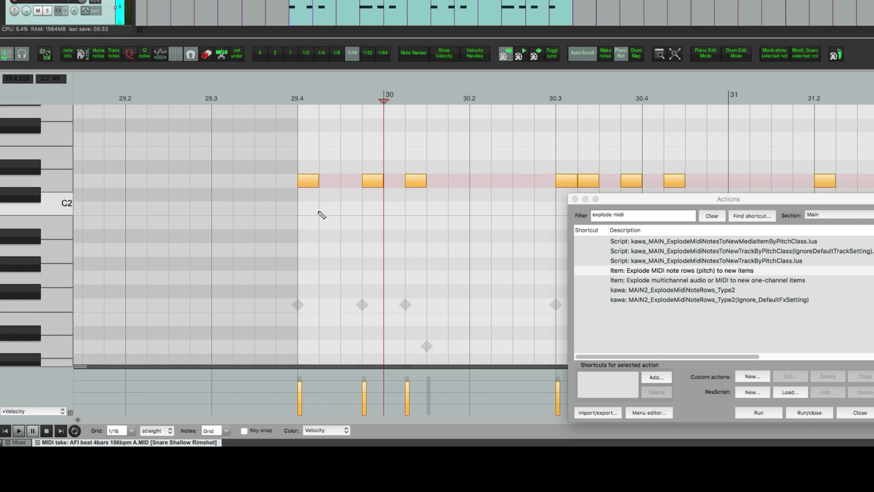
pyautogui.moveTo(308, 223); pyautogui.dragTo(309, 121)
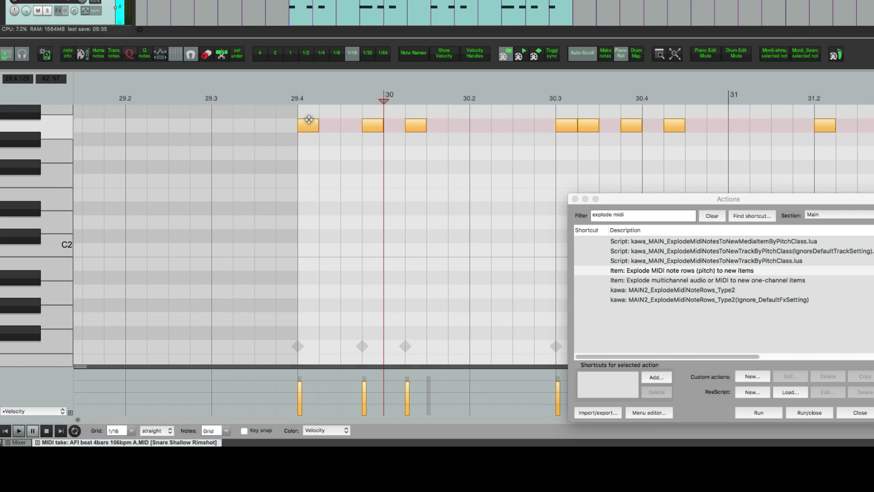
pyautogui.scroll(2, 323, 182)
pyautogui.moveTo(308, 155); pyautogui.dragTo(308, 101)
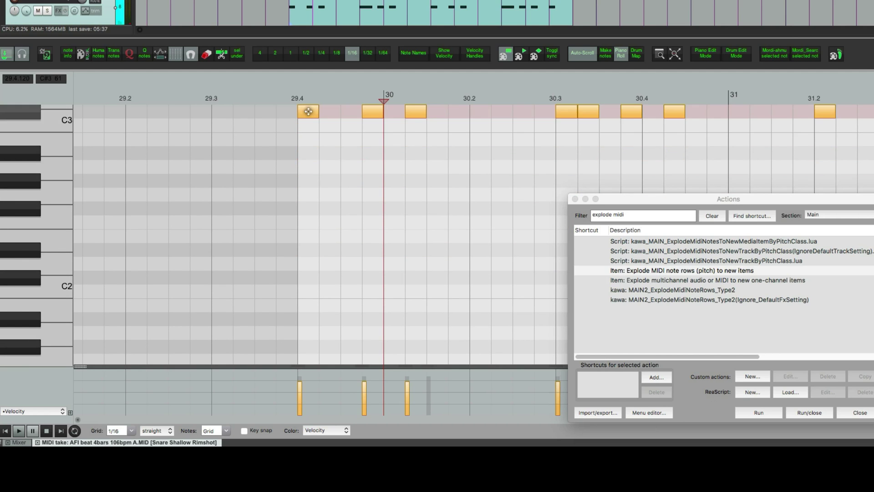
pyautogui.scroll(5, 316, 181)
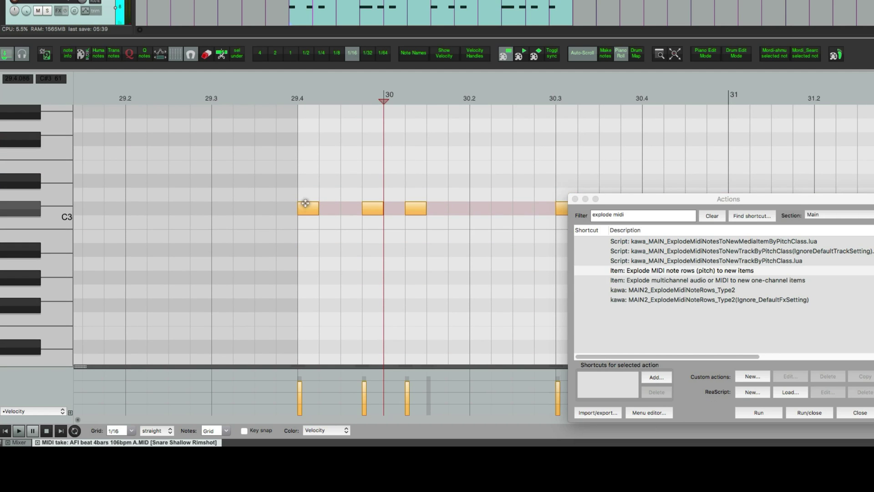
pyautogui.moveTo(306, 203); pyautogui.dragTo(302, 126)
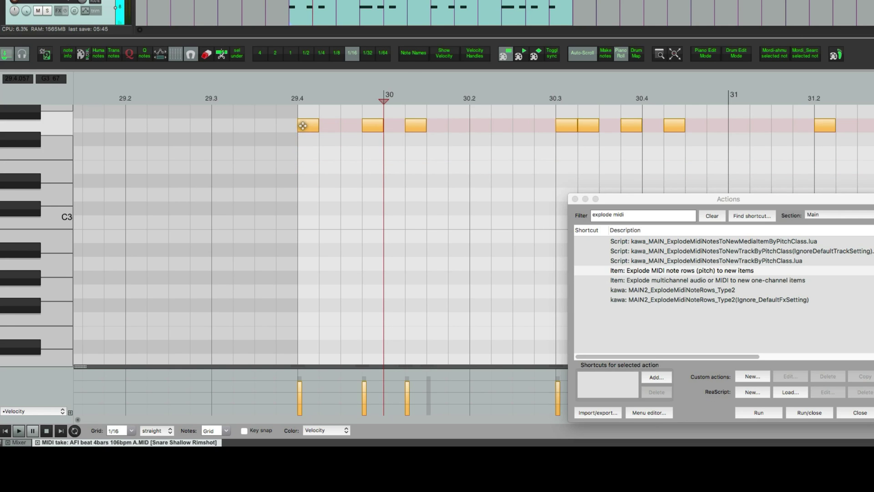
# Play from 29.4 to hear the moved rimshot notes, then close the note editor
pyautogui.click(284, 10)
pyautogui.press('space')
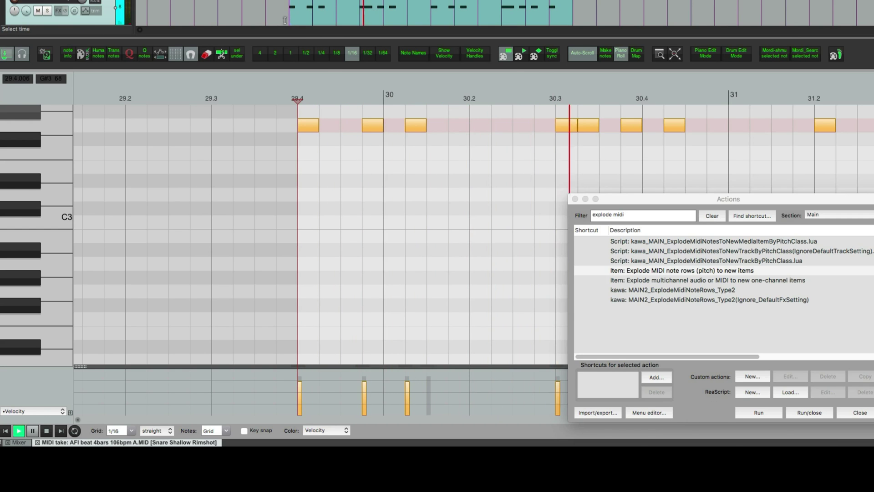
pyautogui.hotkey('alt', 'd')
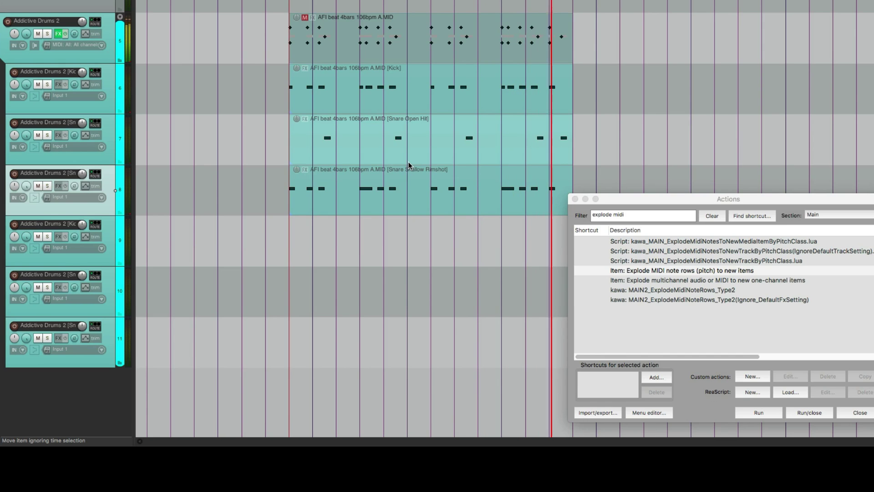
# Select the Kick, Snare Open Hit and Rimshot items and run 'Custom: MIDI Merge Items across Tracks' from a 'midi merge' filter
pyautogui.click(372, 35)
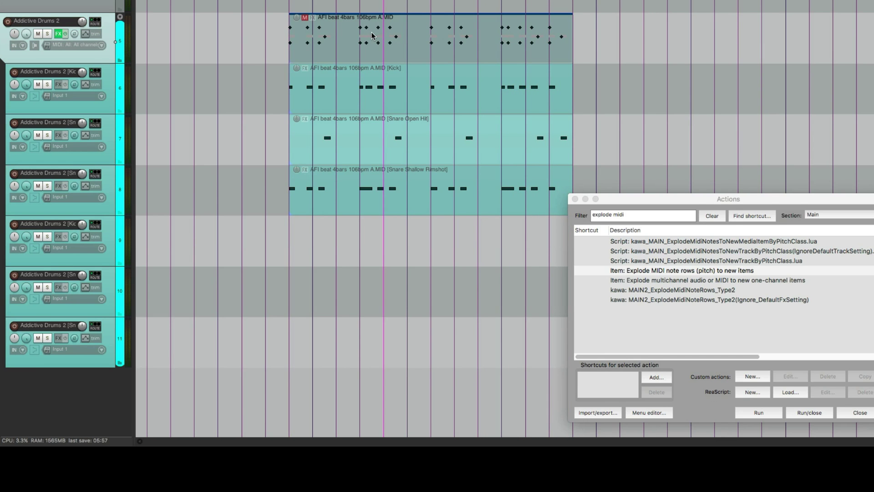
pyautogui.moveTo(372, 36); pyautogui.dragTo(409, 194)
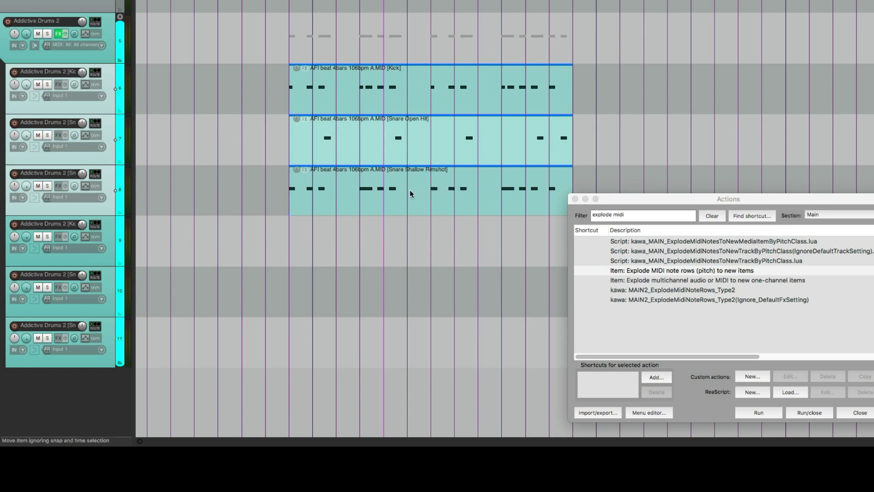
pyautogui.doubleClick(633, 214)
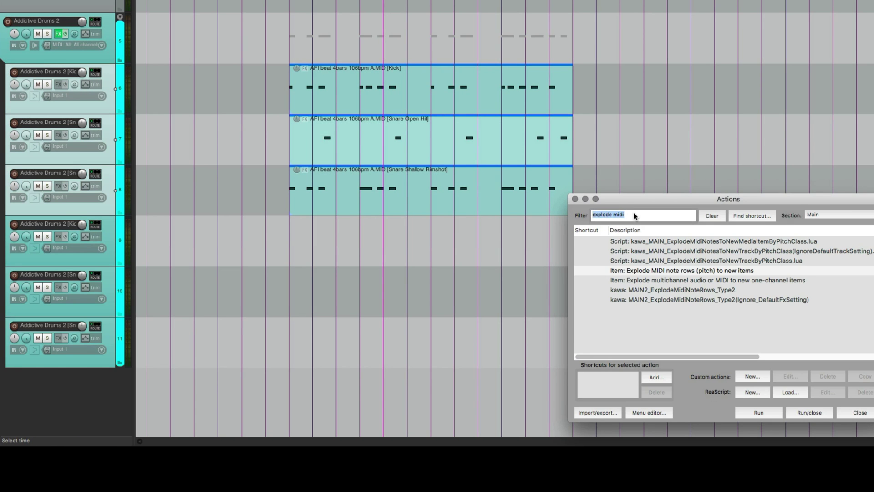
pyautogui.write('midi merge')
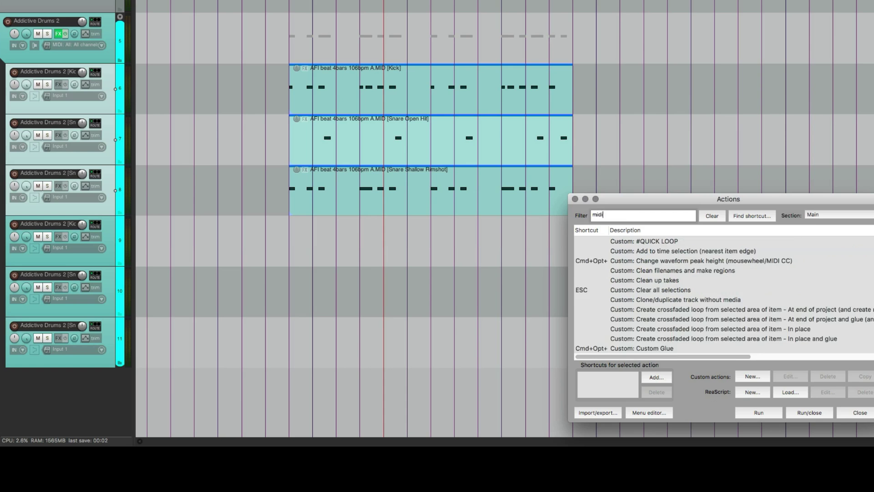
pyautogui.click(706, 242)
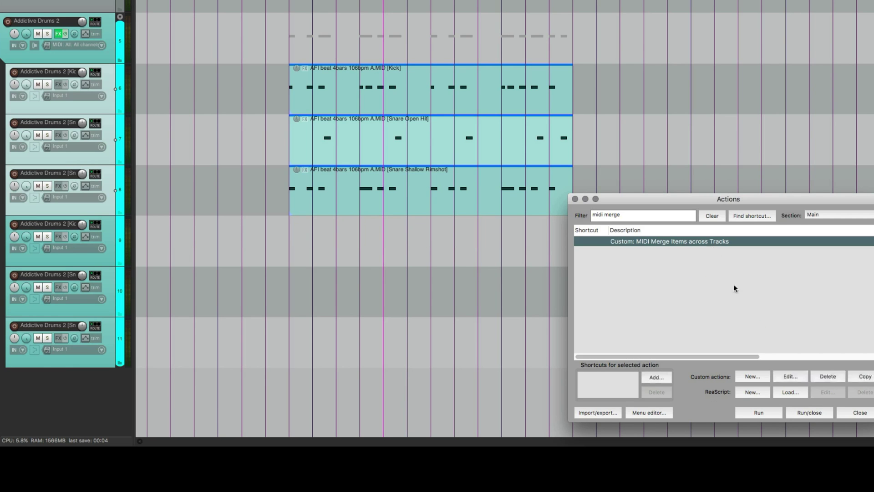
pyautogui.click(809, 412)
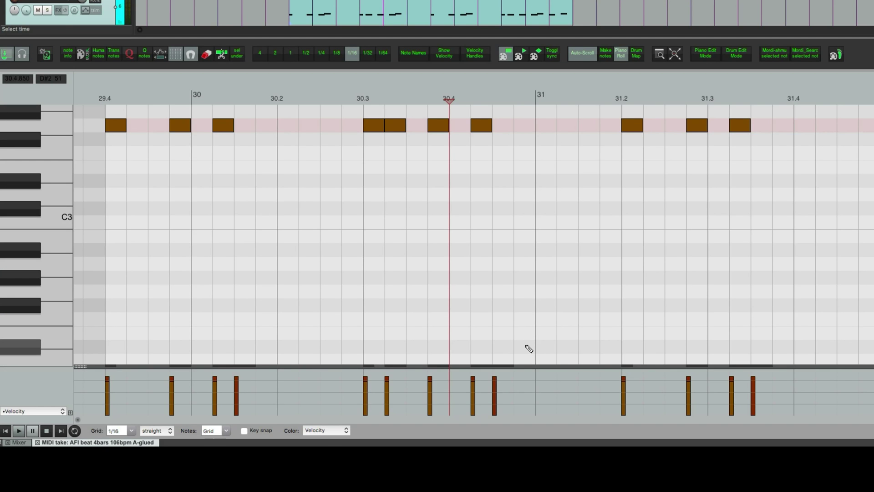
# Show the Drum Map, play from 30.3, then drag the A-glued item from track 6 onto Addictive Drums 2
pyautogui.click(736, 54)
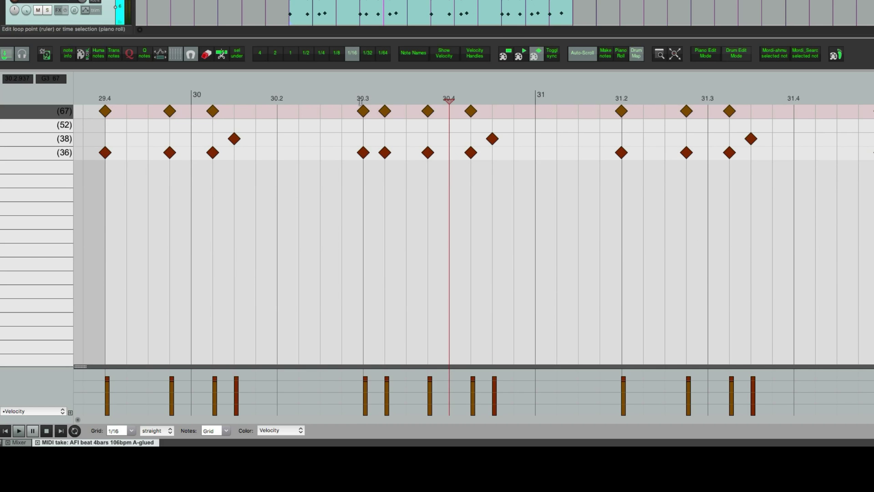
pyautogui.click(368, 144)
pyautogui.press('space')
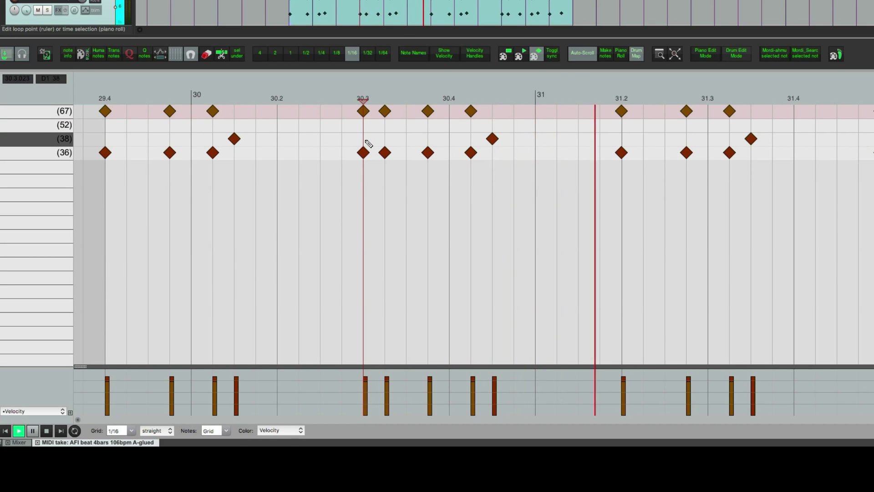
pyautogui.press('space')
pyautogui.press('Escape')
pyautogui.moveTo(331, 81); pyautogui.dragTo(357, 47)
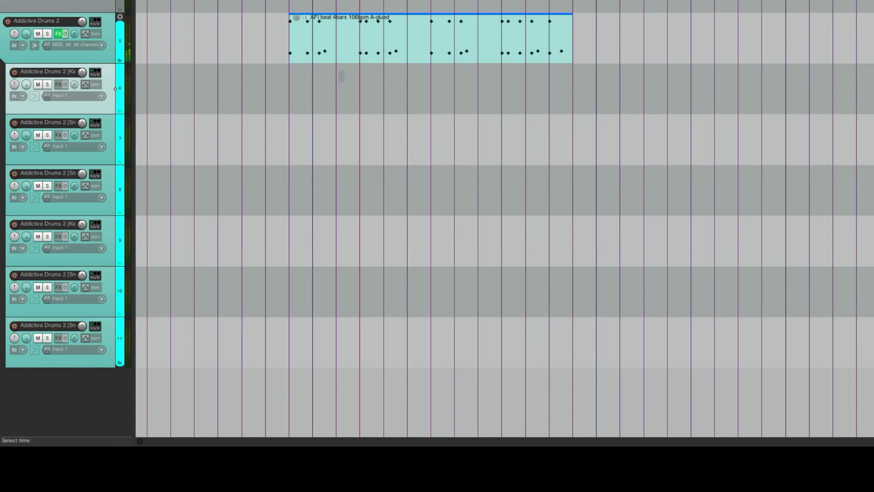
# Delete tracks 6–11, play the merged drum part, and open the A-glued item's notes
pyautogui.keyDown('shift'); pyautogui.click(108, 333); pyautogui.keyUp('shift')
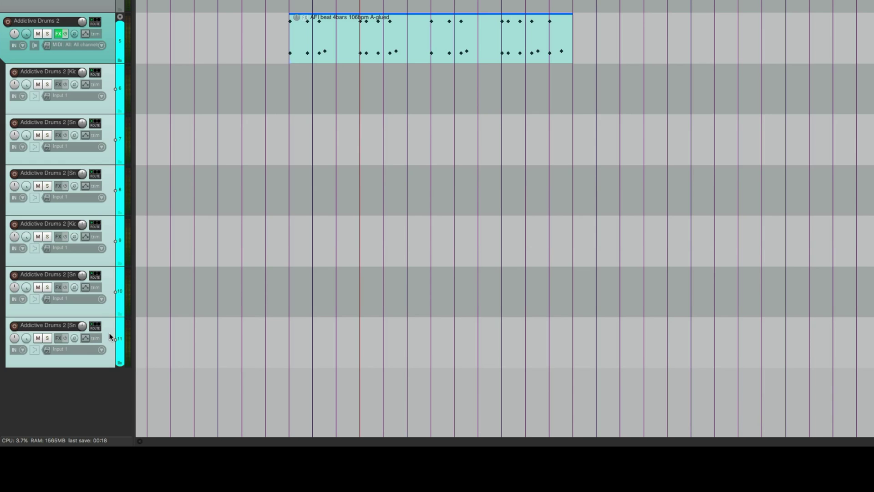
pyautogui.press('Delete')
pyautogui.click(284, 98)
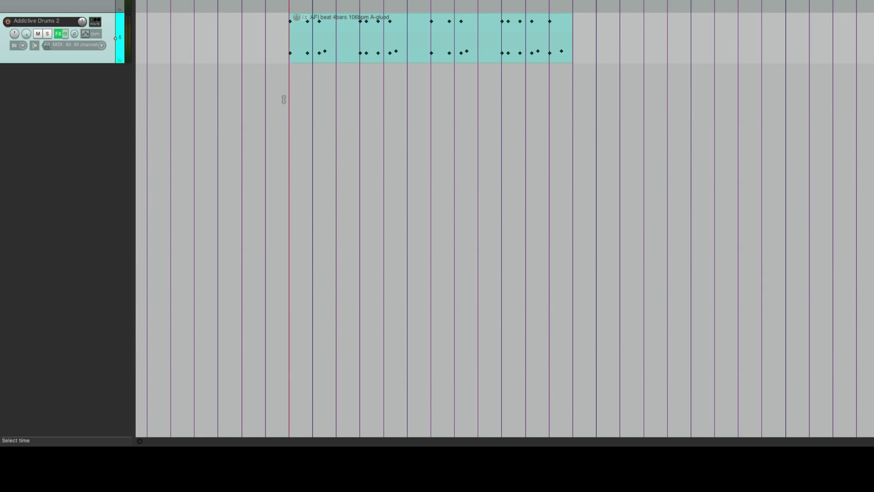
pyautogui.press('space')
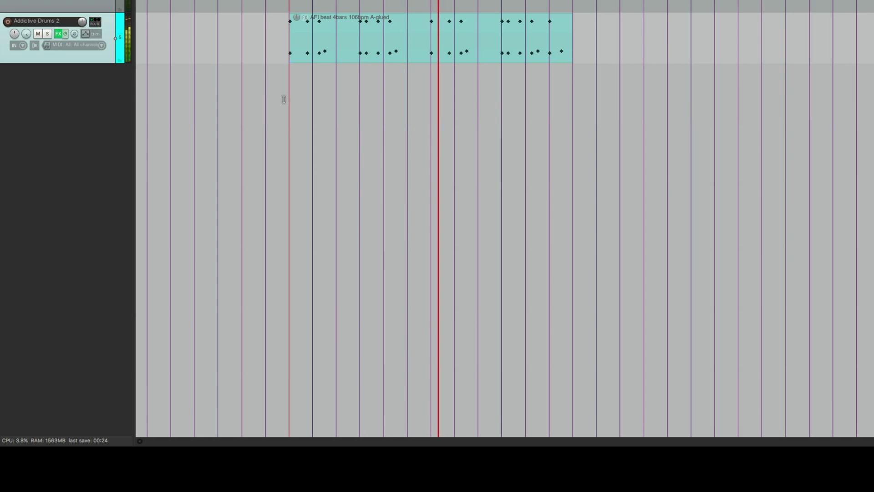
pyautogui.doubleClick(290, 57)
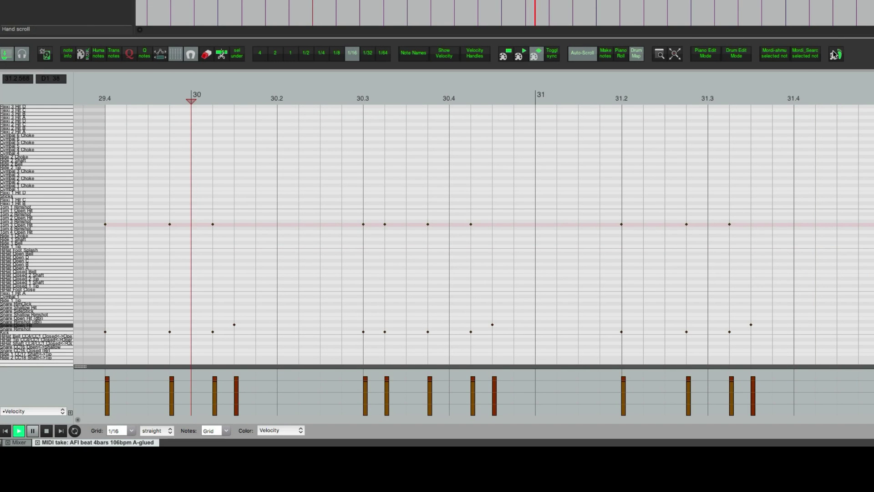